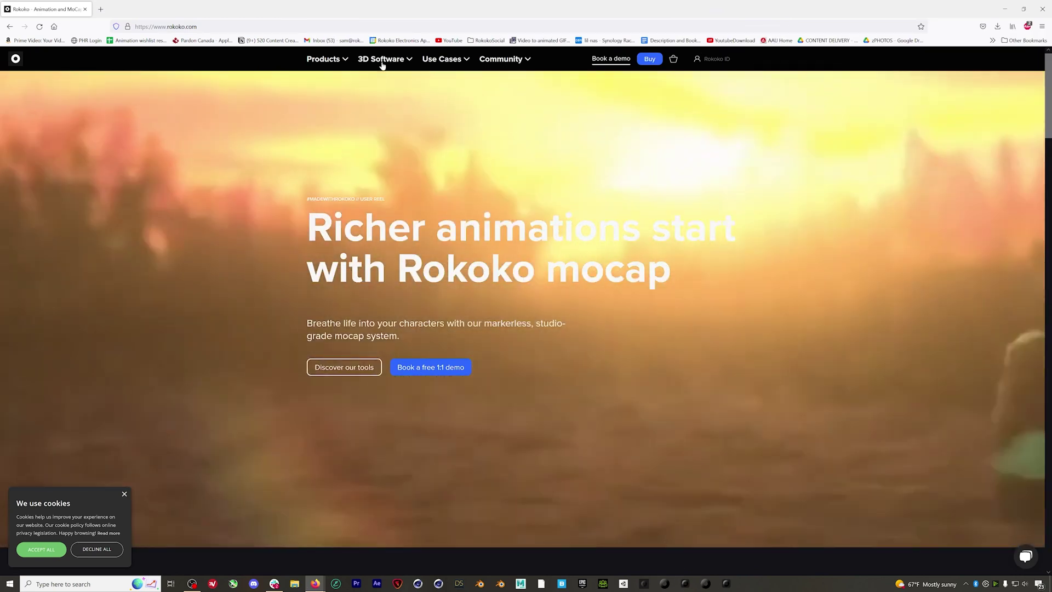
Open the Rokoko Studio Beta page on the Rokoko website and look through it down to the subscription plans and pricing
mouse_move(378, 61)
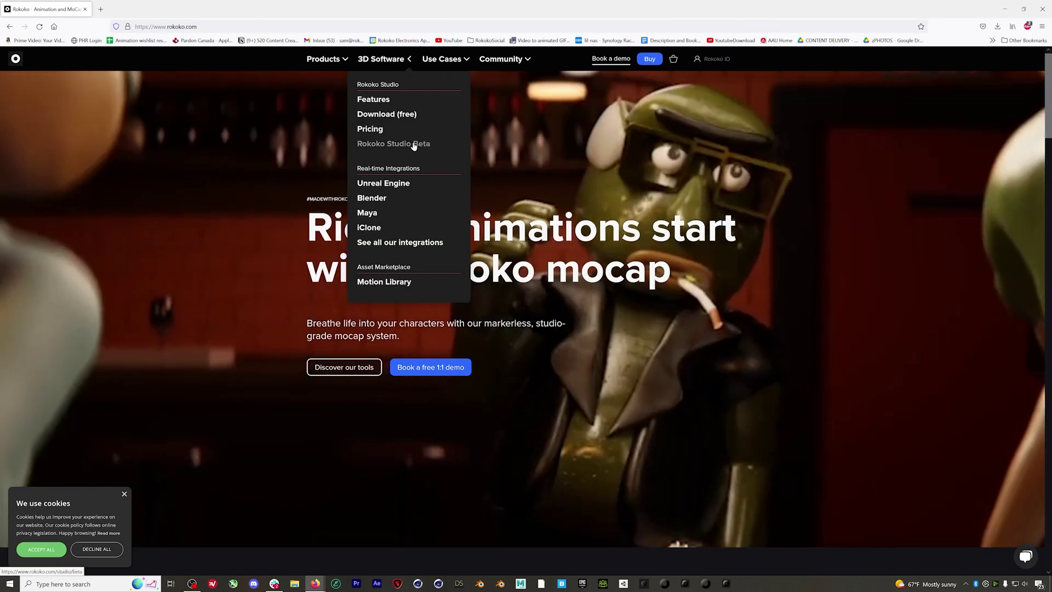
click(414, 145)
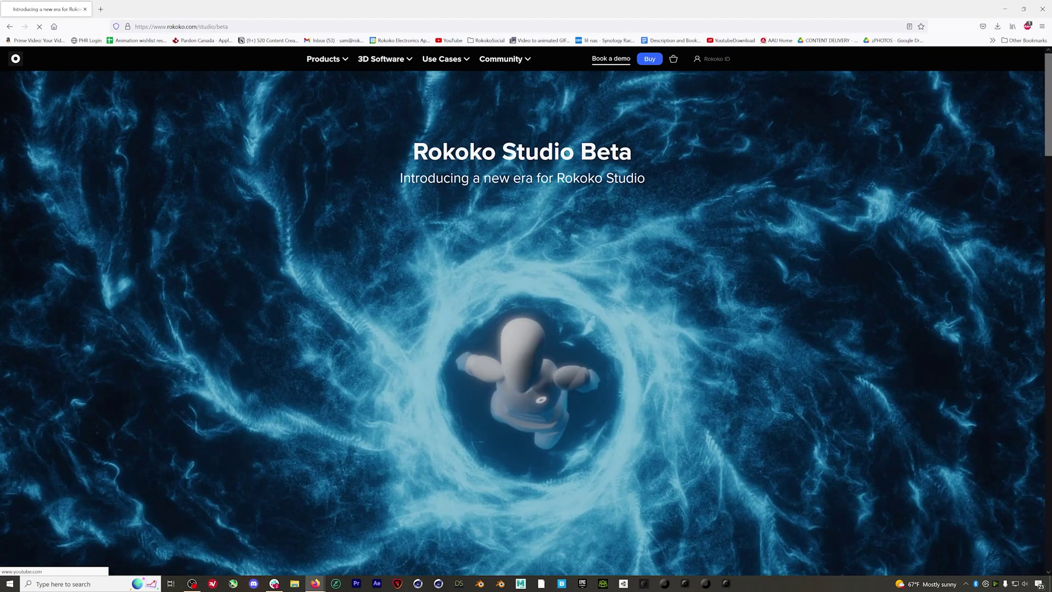
scroll(703, 239, down, 15)
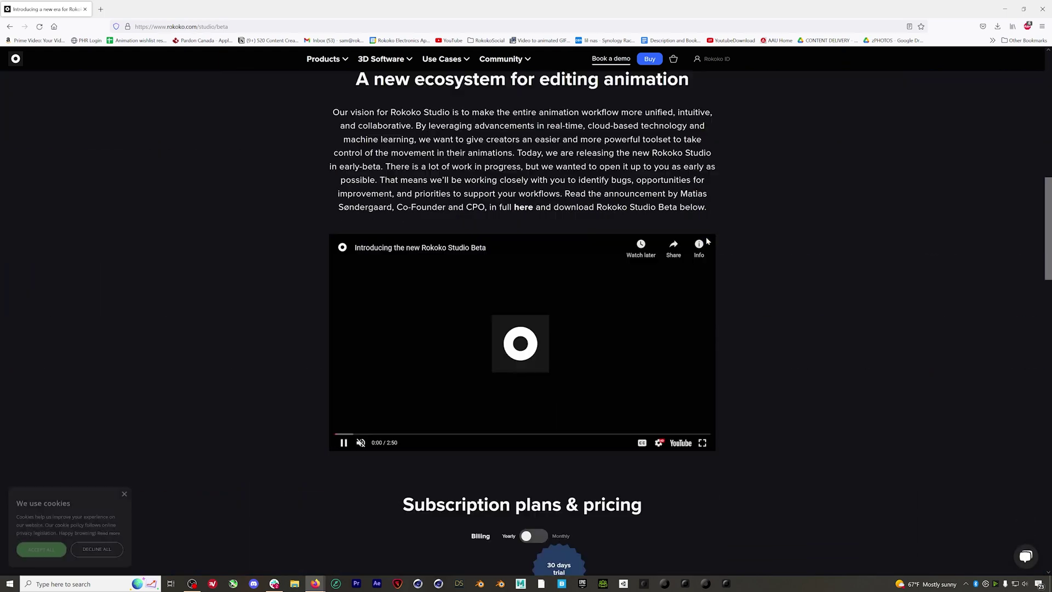
scroll(707, 240, down, 7)
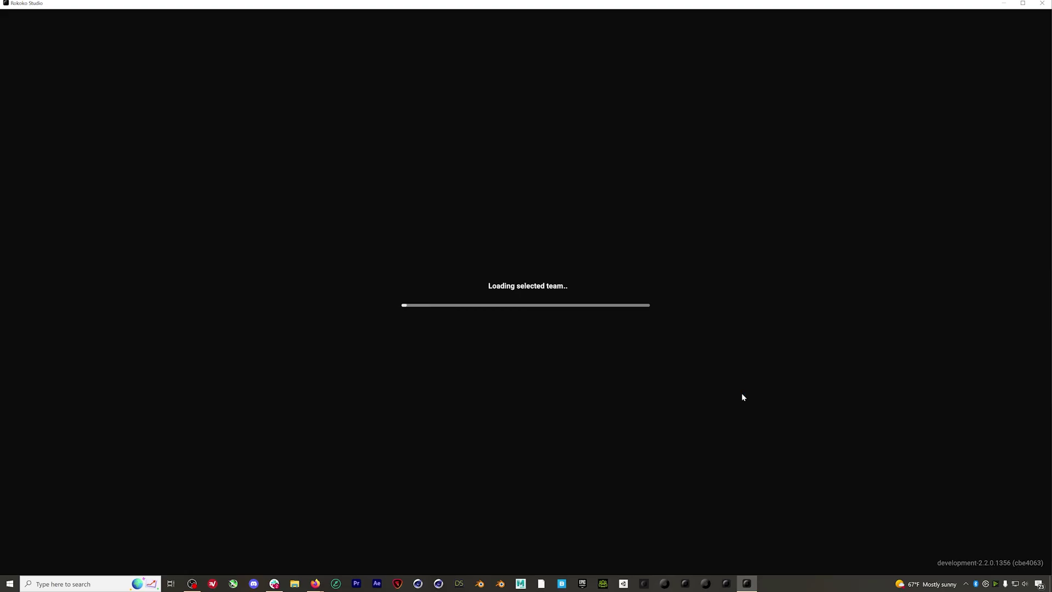
In Rokoko Studio, create a new project named ElevationTracking
click(169, 67)
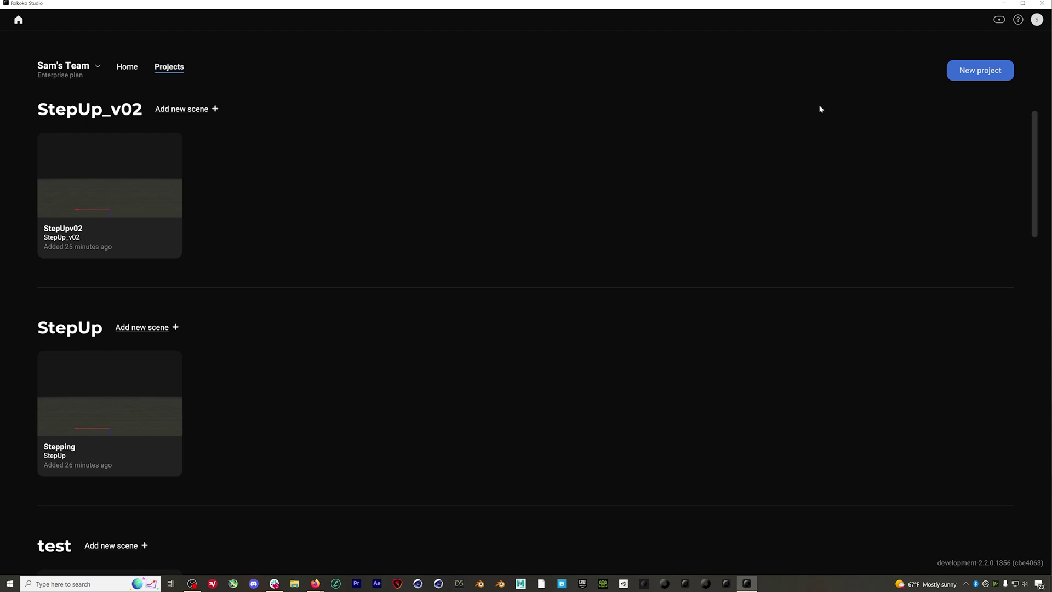
click(980, 71)
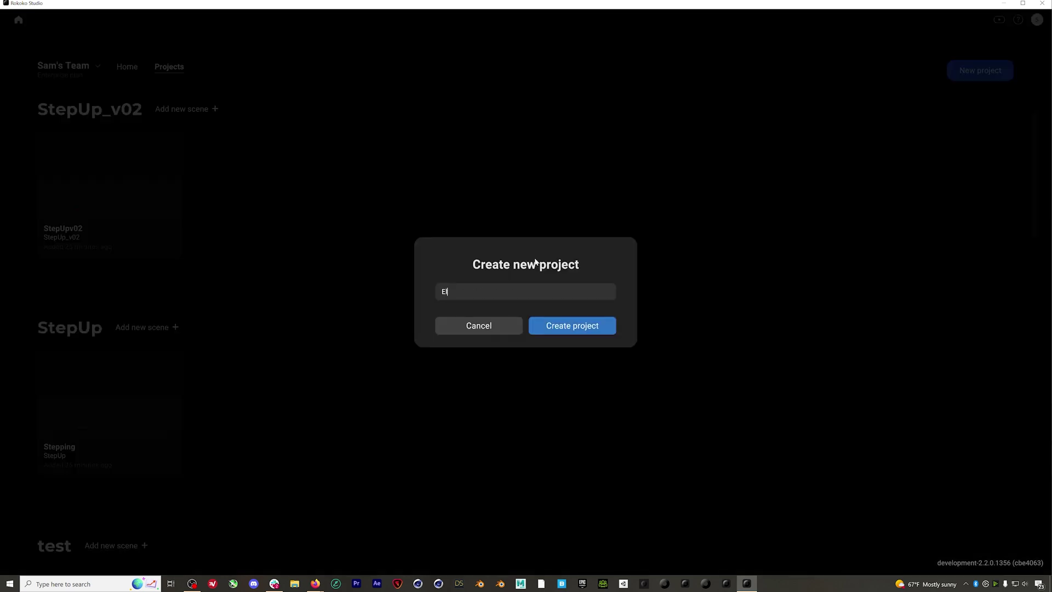
text(ElevationTrack)
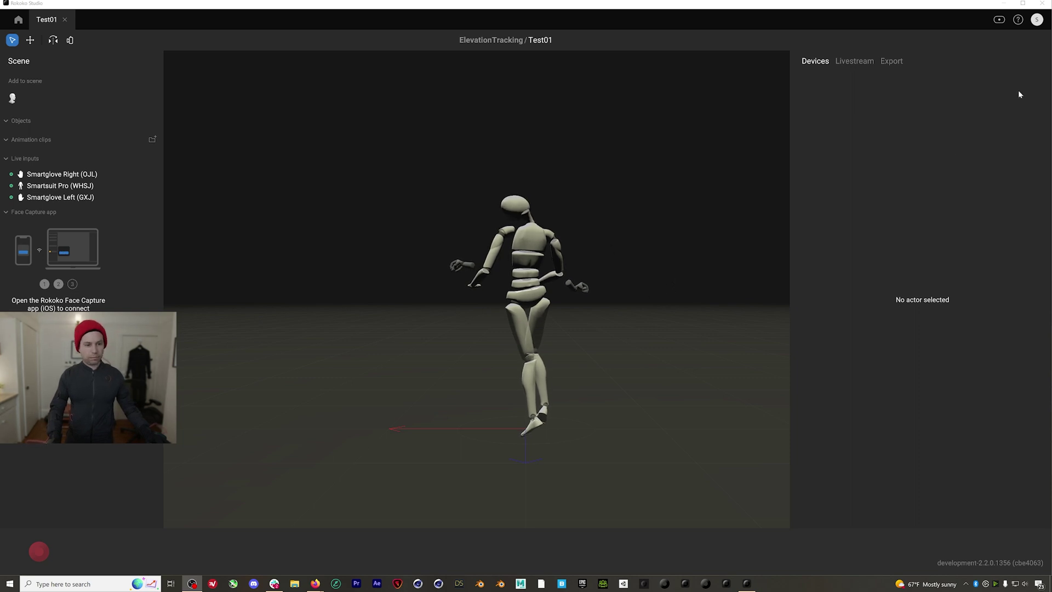
Check the connected Smartsuit's info and sensor diagnostics in the device manager, and open the help and info list
click(999, 21)
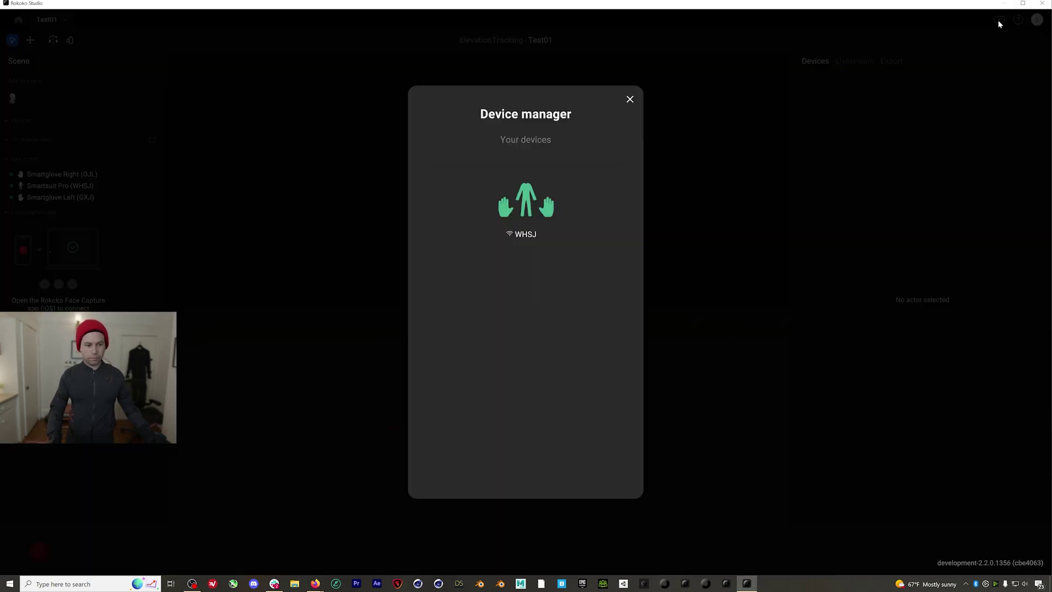
click(529, 210)
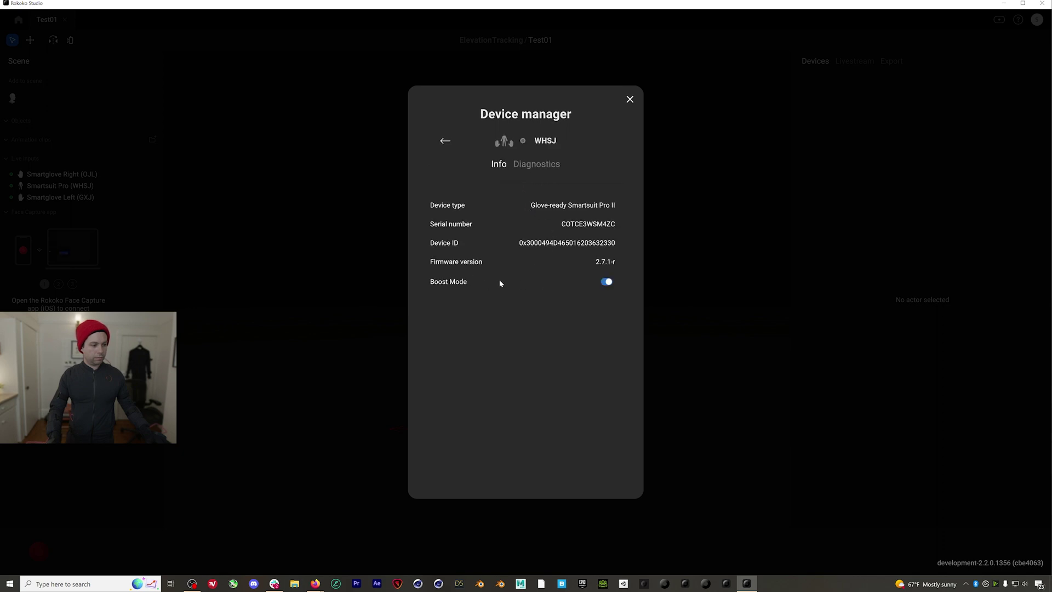
click(540, 166)
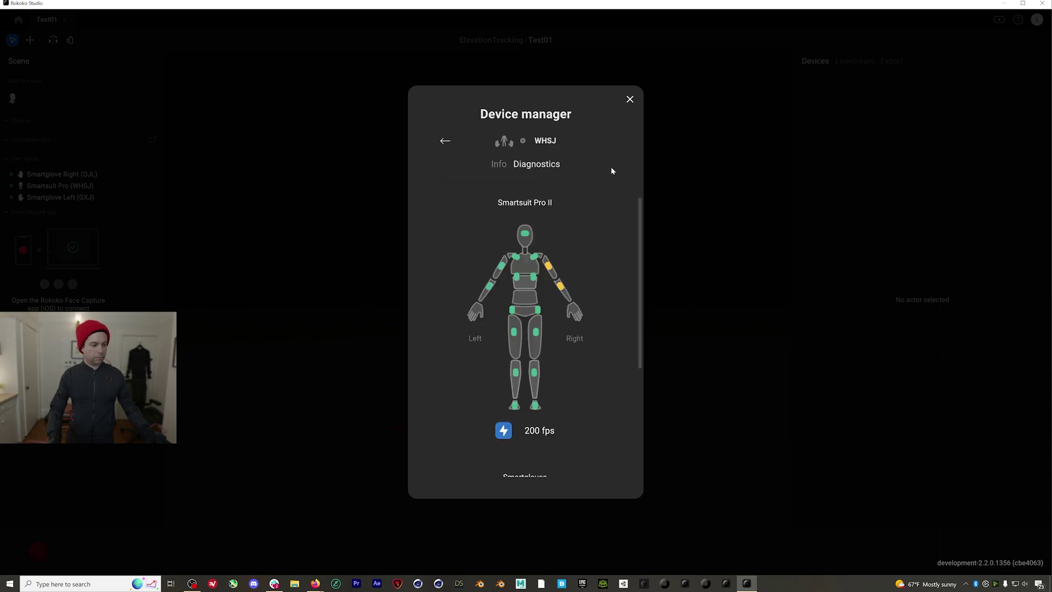
click(630, 100)
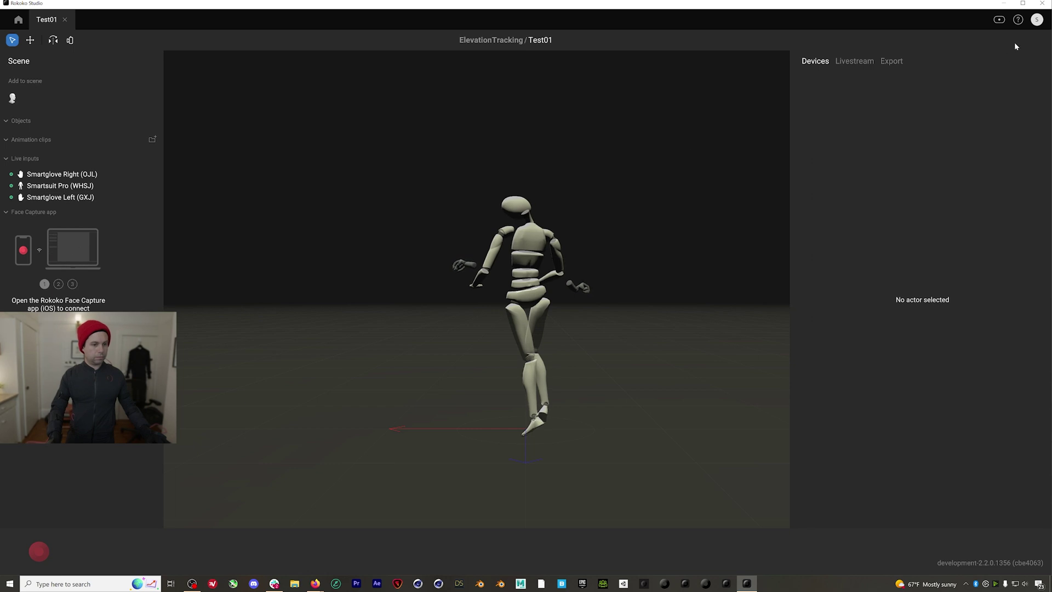
click(1018, 21)
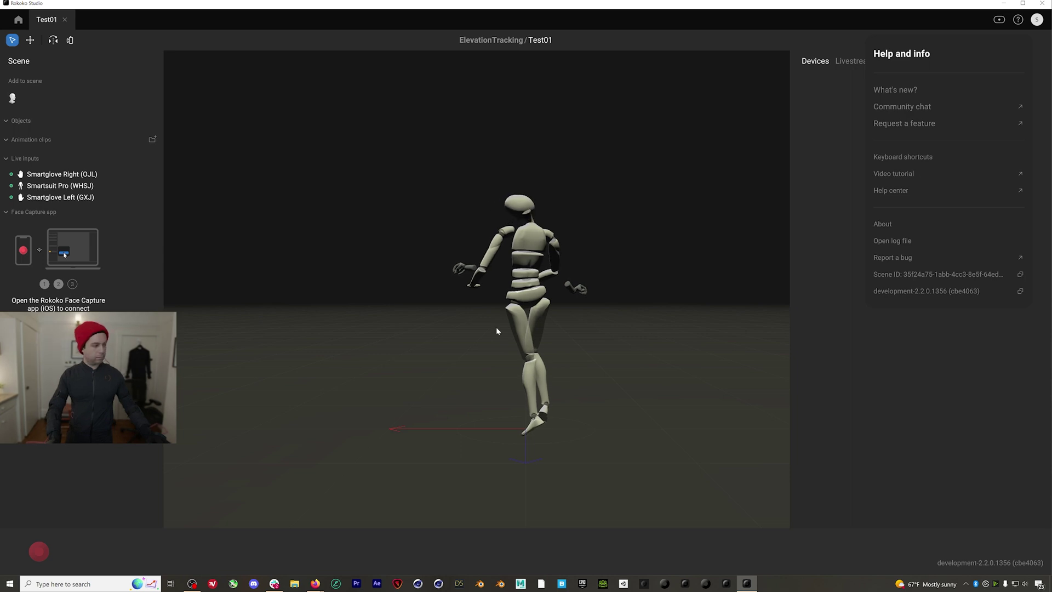
Add an actor with the performer's name, a light grey color and a total height of 67 inches, and save it
click(12, 98)
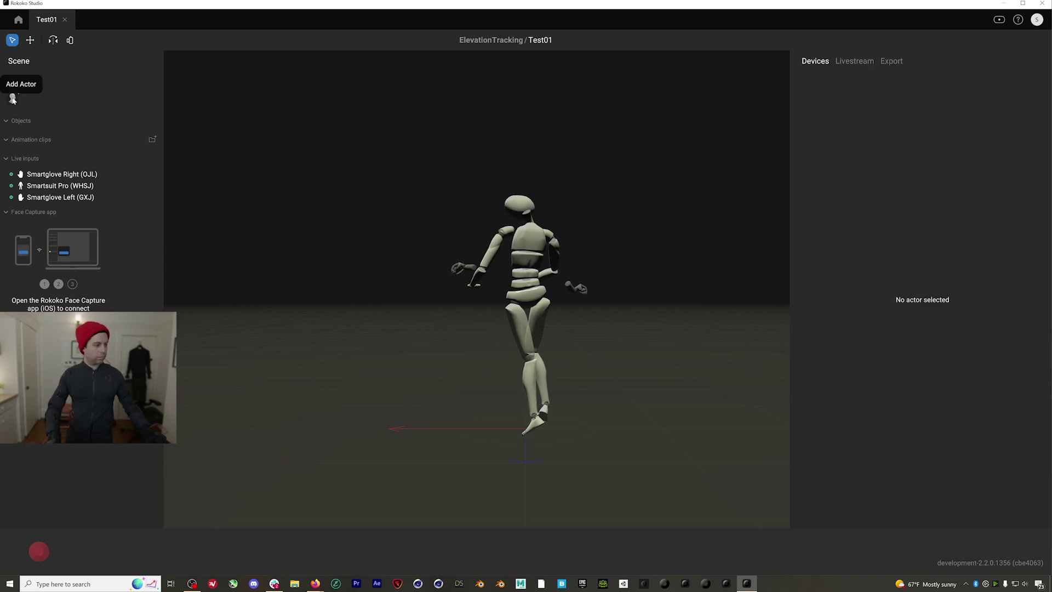
click(12, 99)
text(Sam)
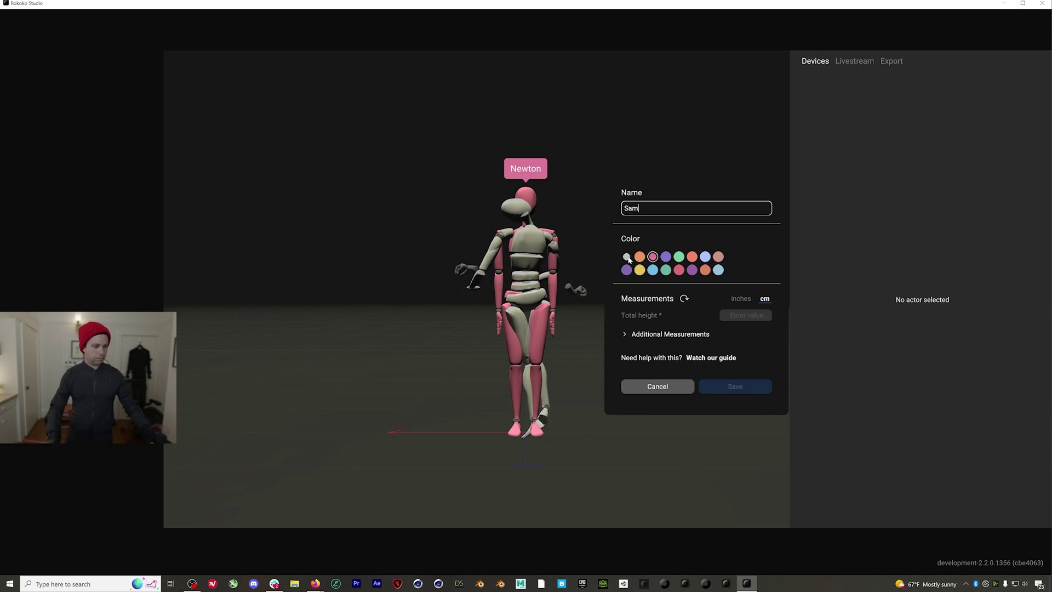
click(627, 257)
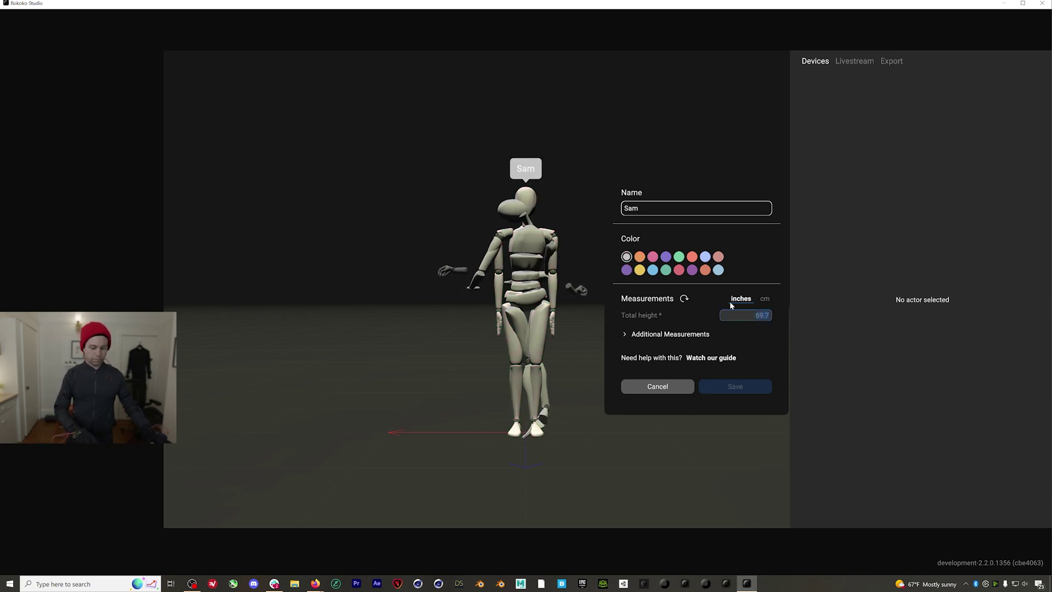
text(67)
key(Tab)
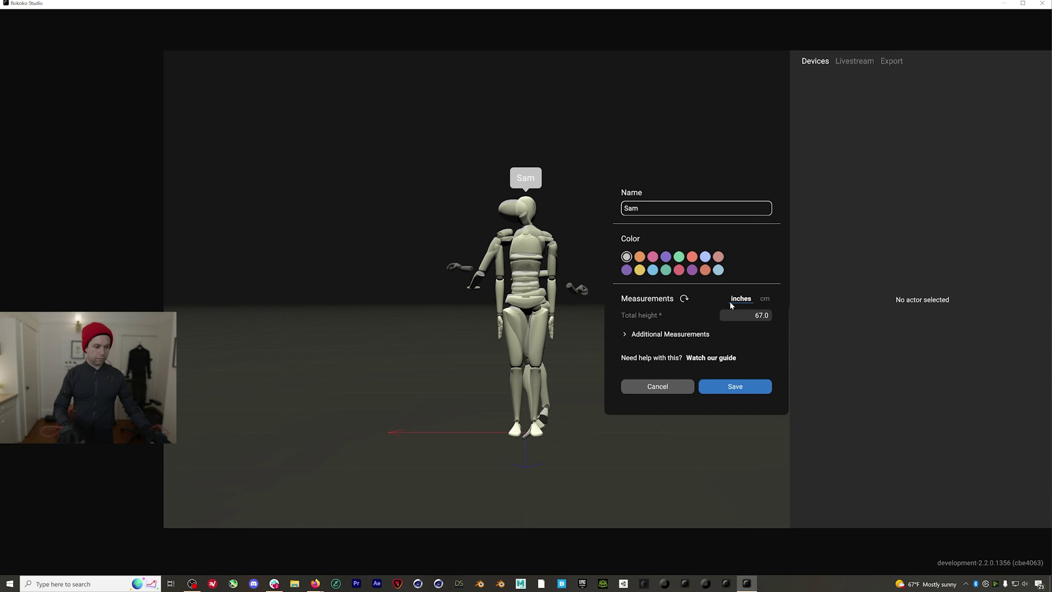
click(735, 387)
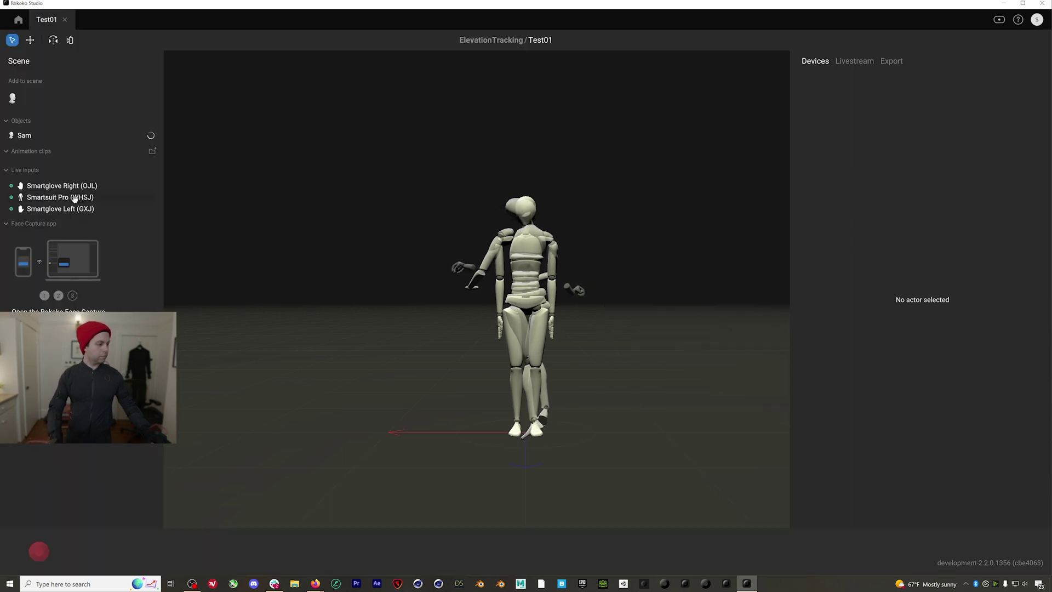
Pair the Smartsuit Pro and Smartgloves with the new actor and calibrate the actor's pose
drag(38, 137, 52, 138)
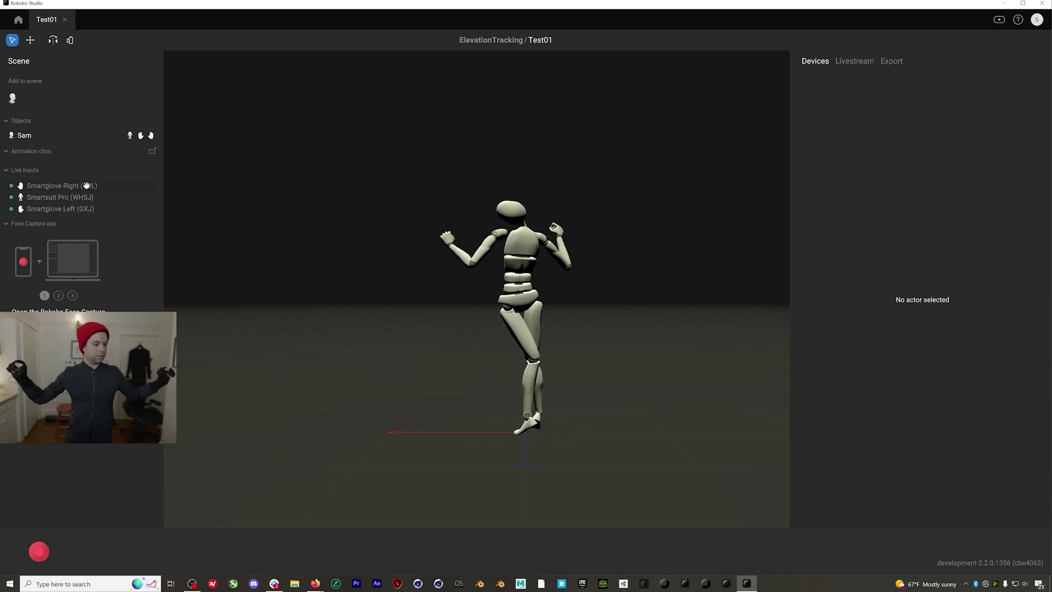
click(47, 136)
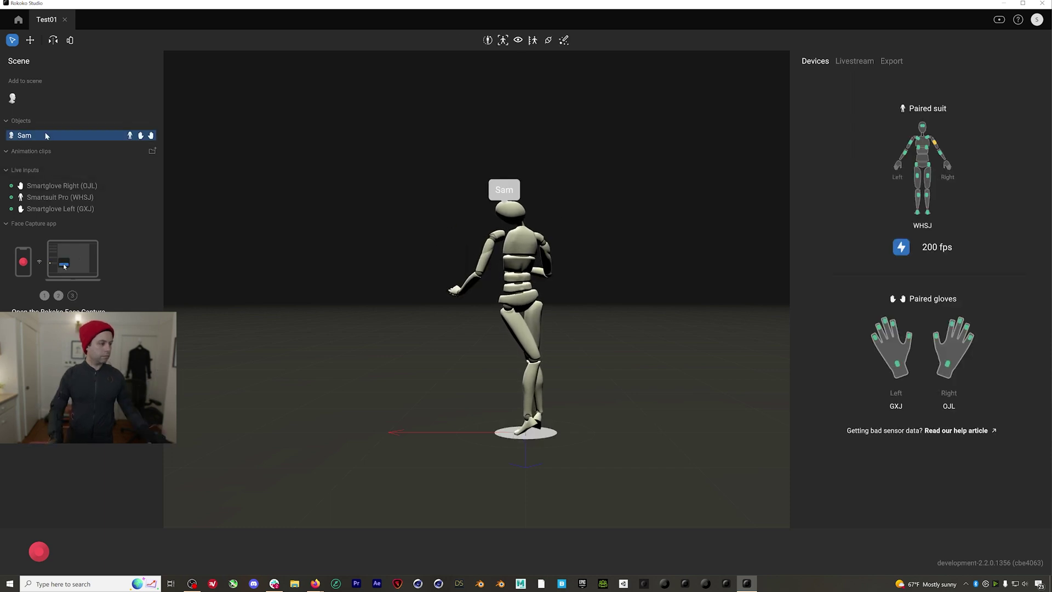
click(489, 40)
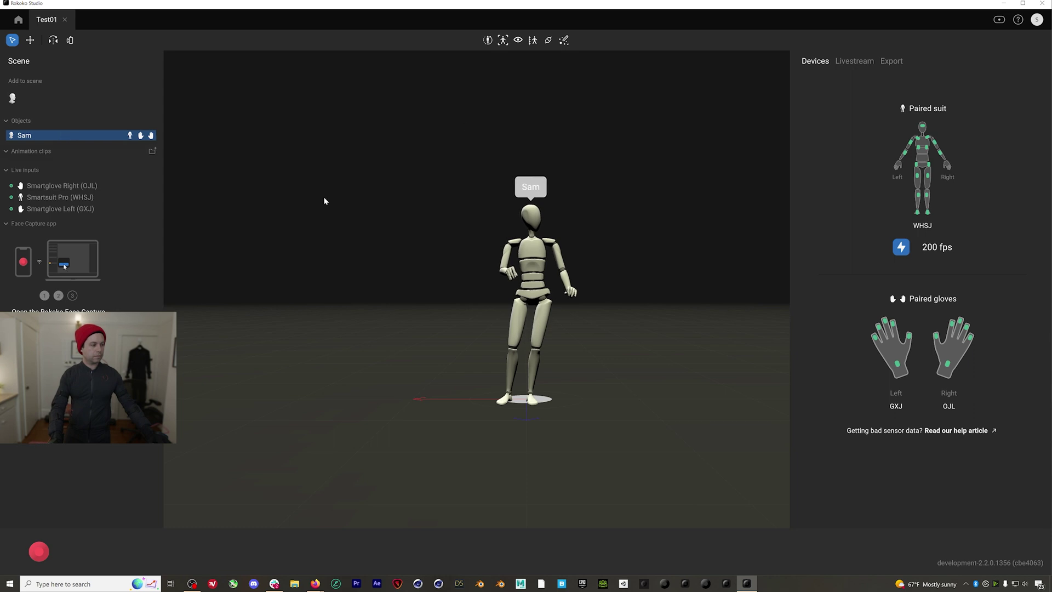
Enable elevation tracking in the actor's locomotion settings and set the step height to 30 cm
click(565, 41)
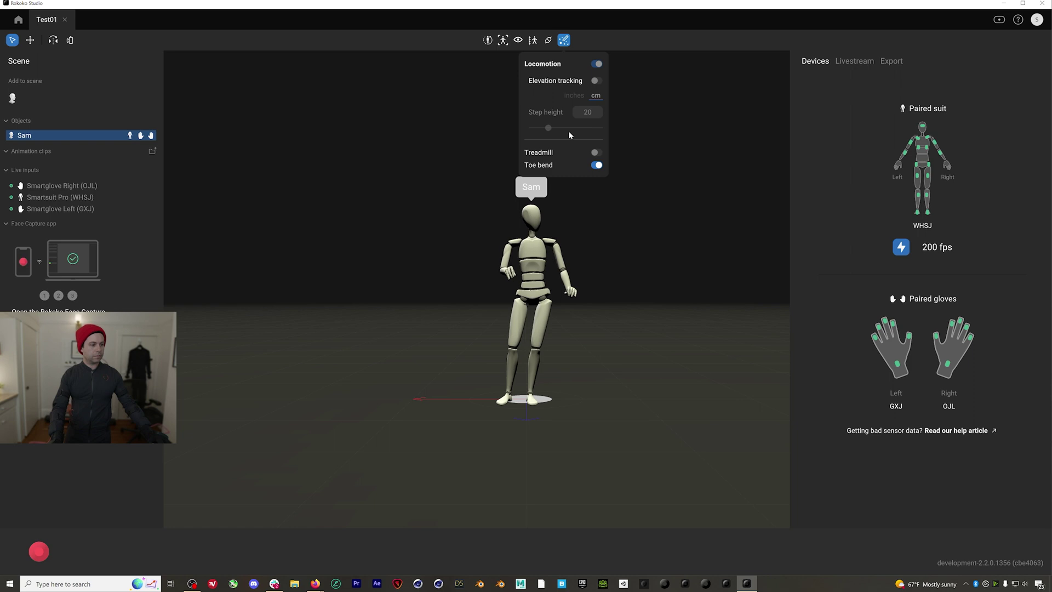
click(595, 81)
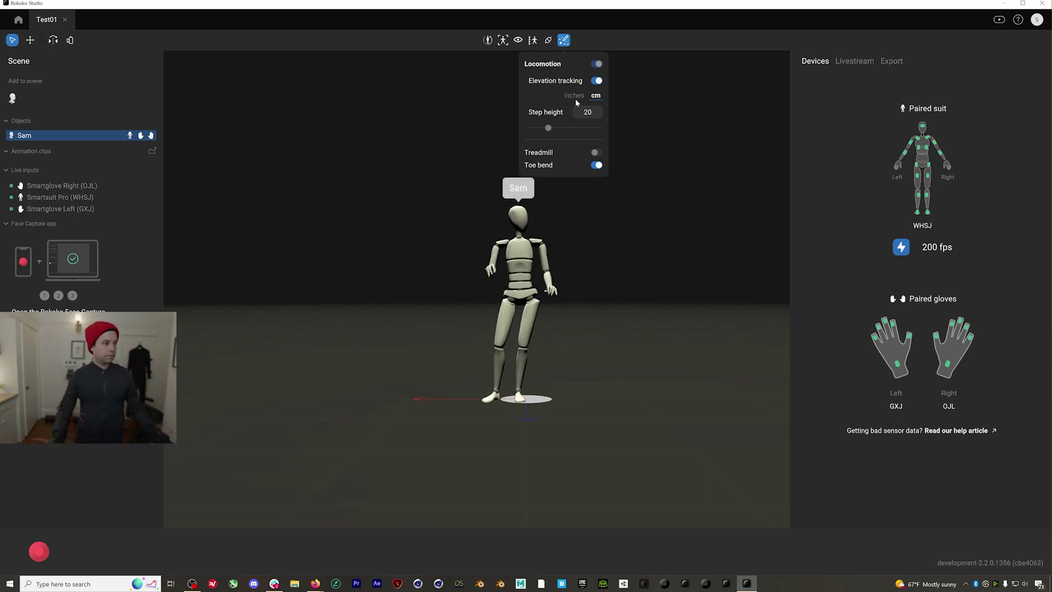
click(578, 112)
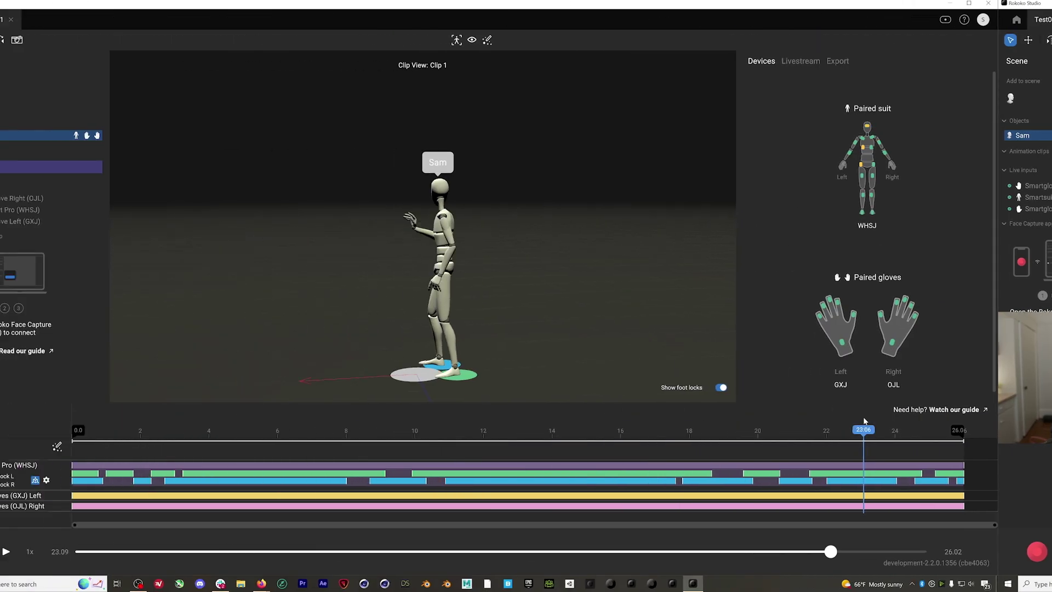
mouse_move(795, 425)
mouse_down()
mouse_move(876, 428)
mouse_move(769, 435)
mouse_move(810, 429)
mouse_move(799, 429)
mouse_up()
click(111, 446)
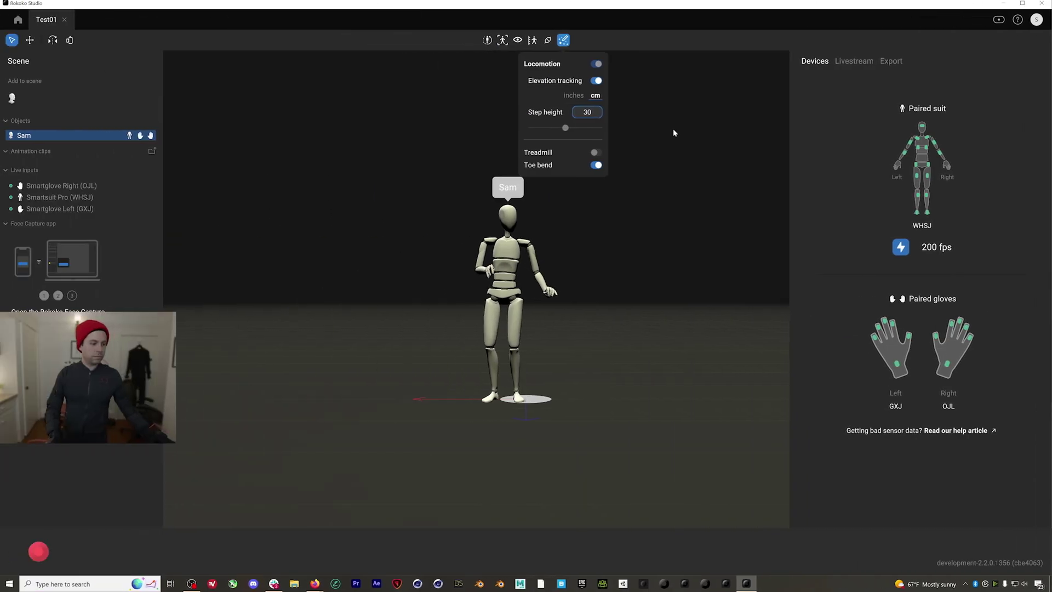
click(673, 128)
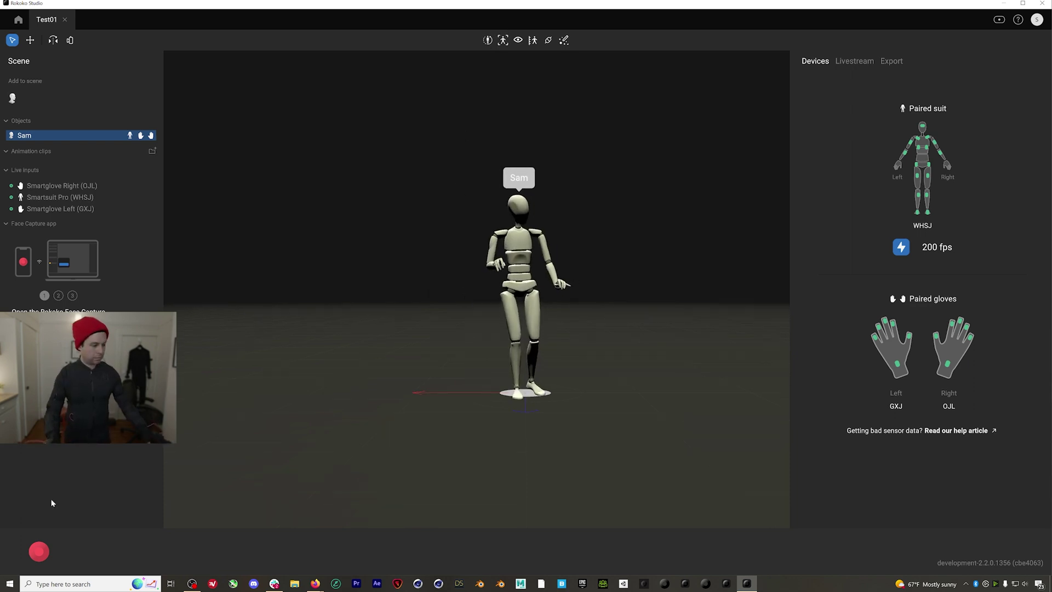
Record a motion capture clip of the actor and scrub through its timeline to review the elevated movement
click(39, 551)
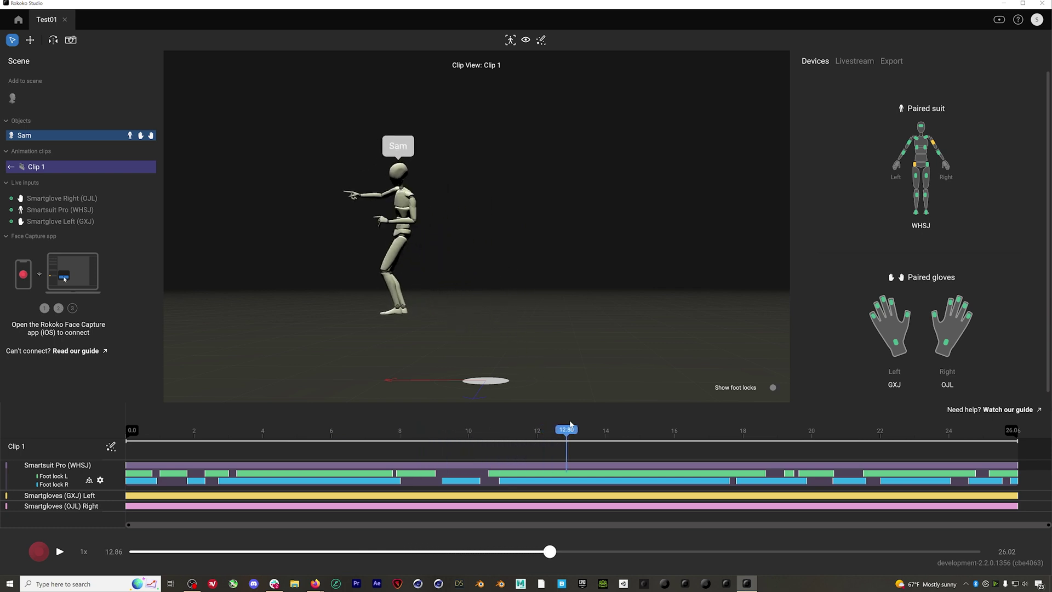
drag(569, 425, 819, 393)
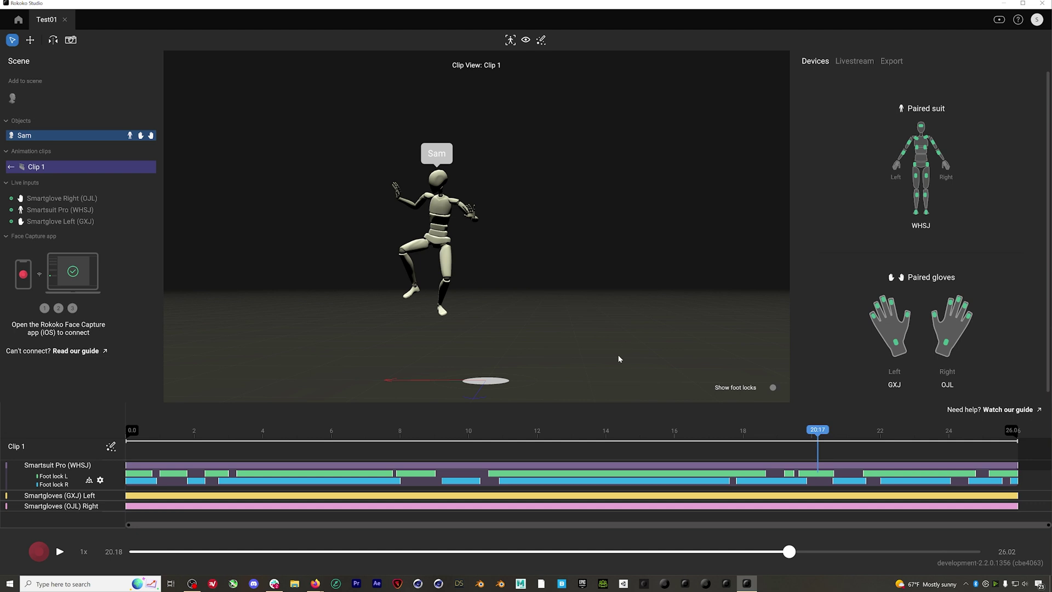
click(630, 429)
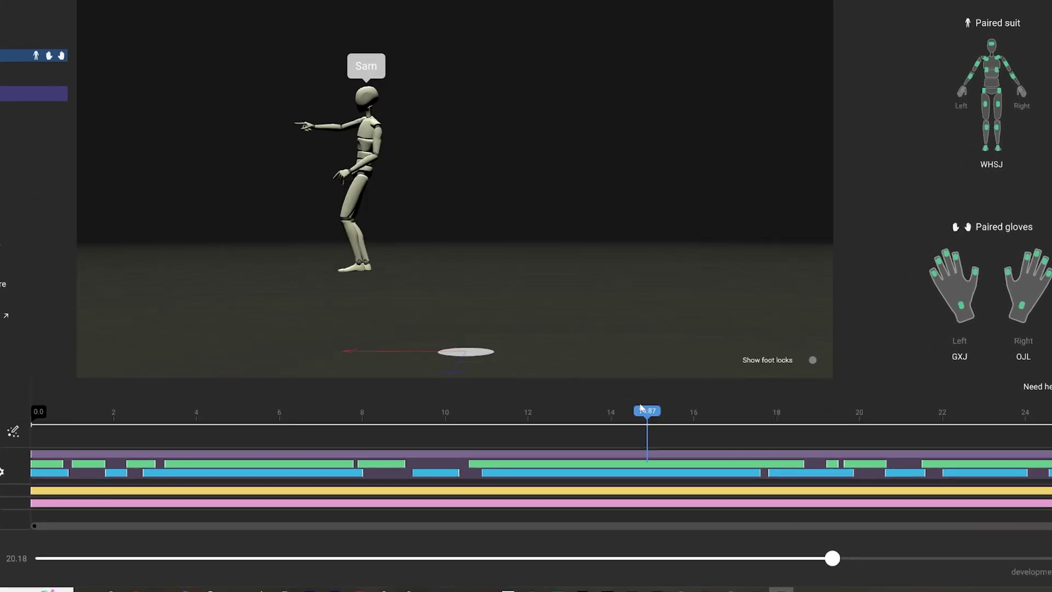
drag(641, 409, 342, 427)
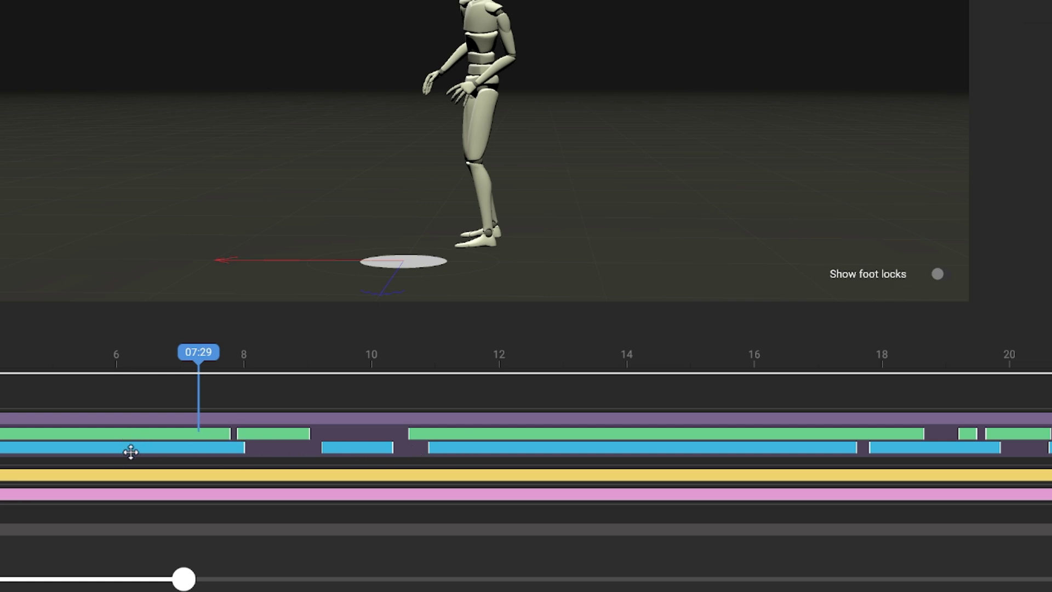
Show the foot locks in the clip view and check the foot contacts around 19 seconds
click(938, 274)
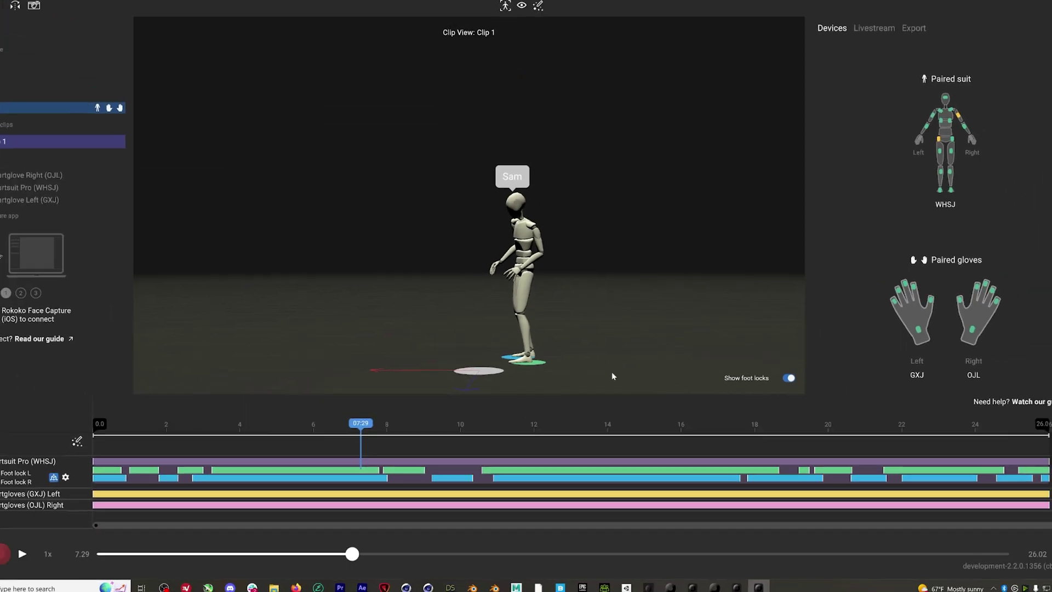
click(860, 431)
click(794, 430)
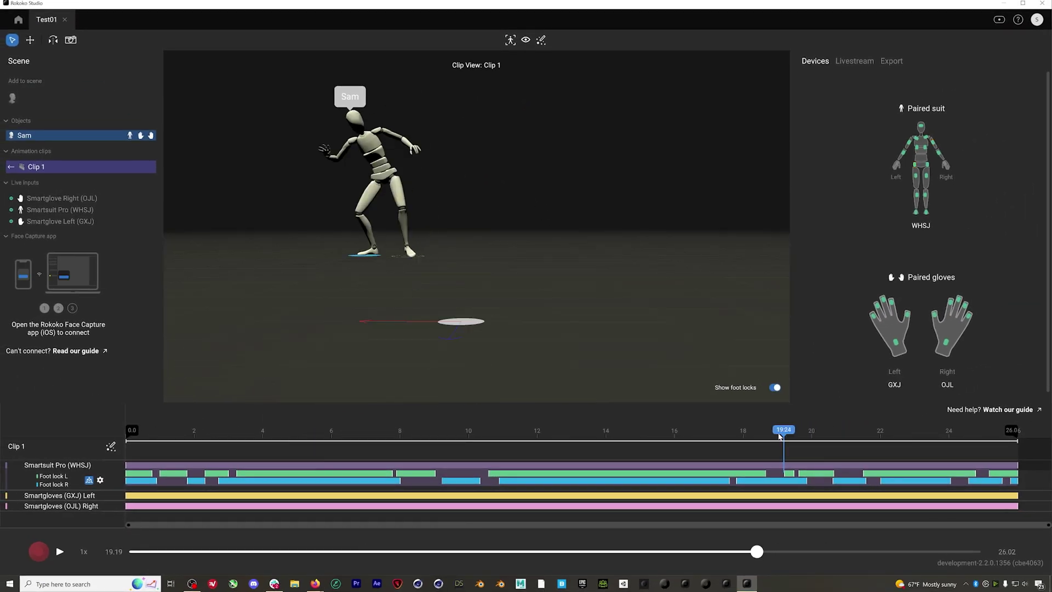
drag(781, 436, 774, 473)
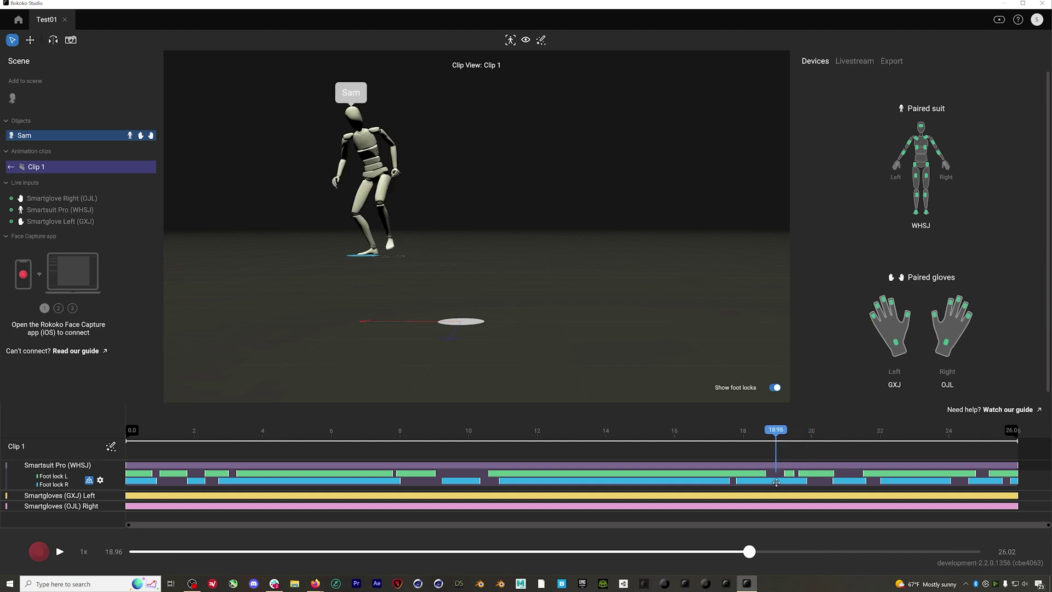
Examine the actor's left and right foot locks up close at about 7 seconds in the clip
drag(773, 437, 395, 453)
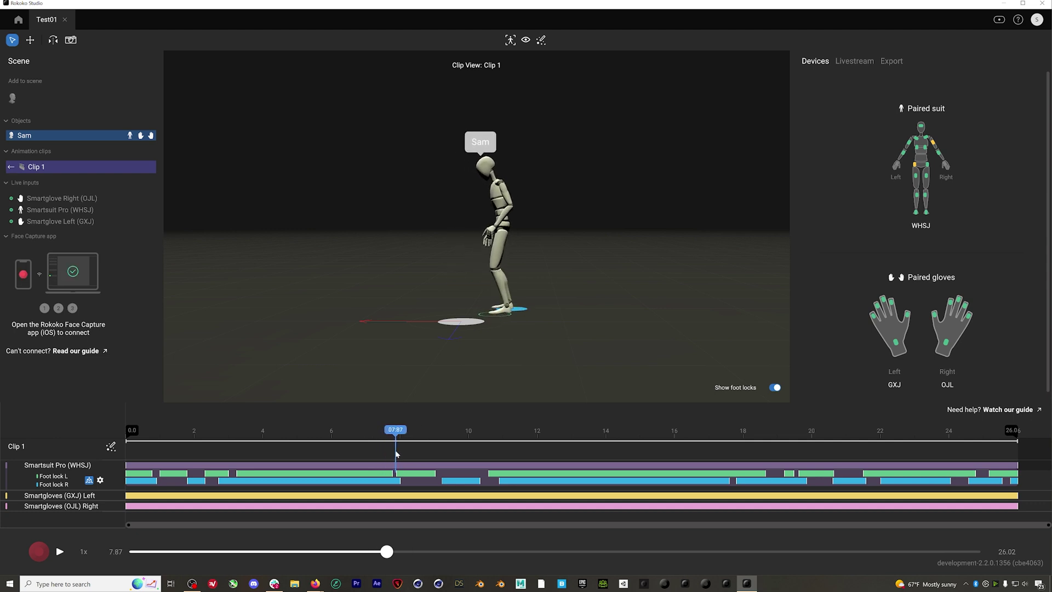
drag(394, 444, 370, 445)
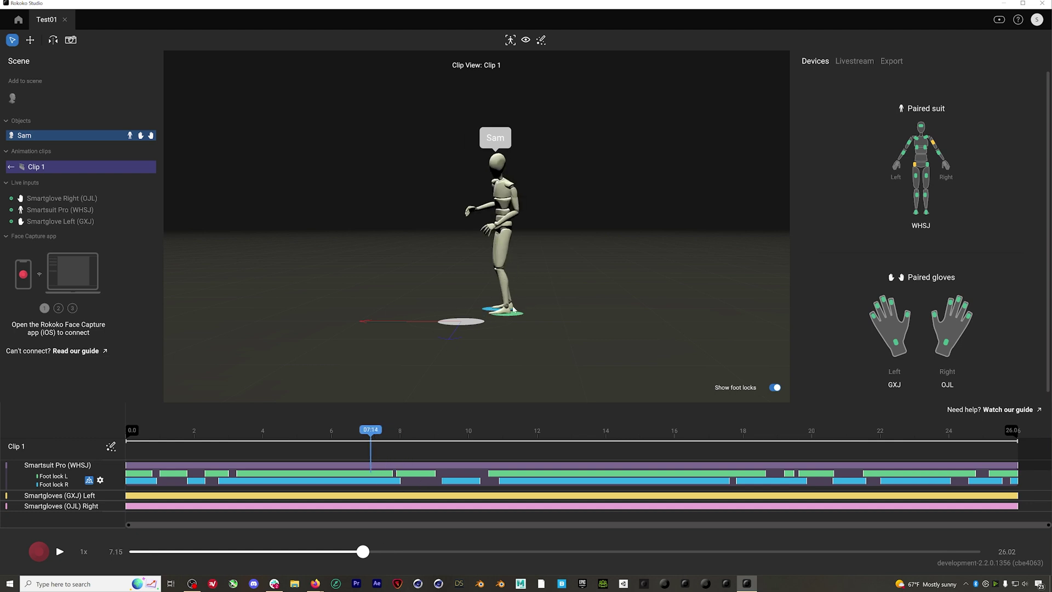
drag(513, 309, 555, 297)
scroll(554, 297, up, 3)
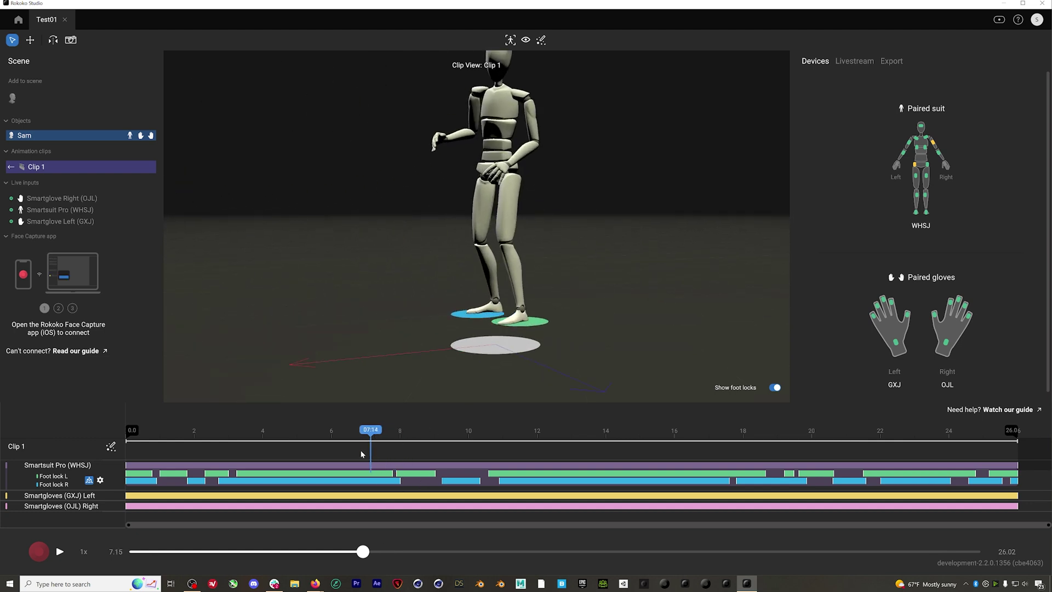
Join the two left foot locks around 7.87 seconds and extend the following right foot lock back to 8.67 seconds
drag(370, 448, 396, 436)
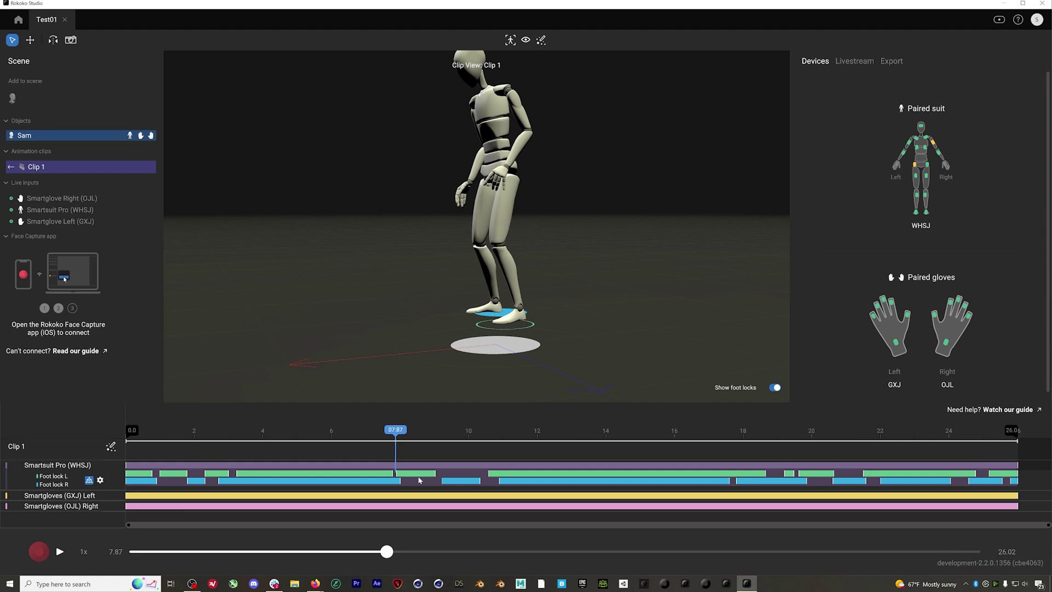
right_click(418, 470)
click(409, 478)
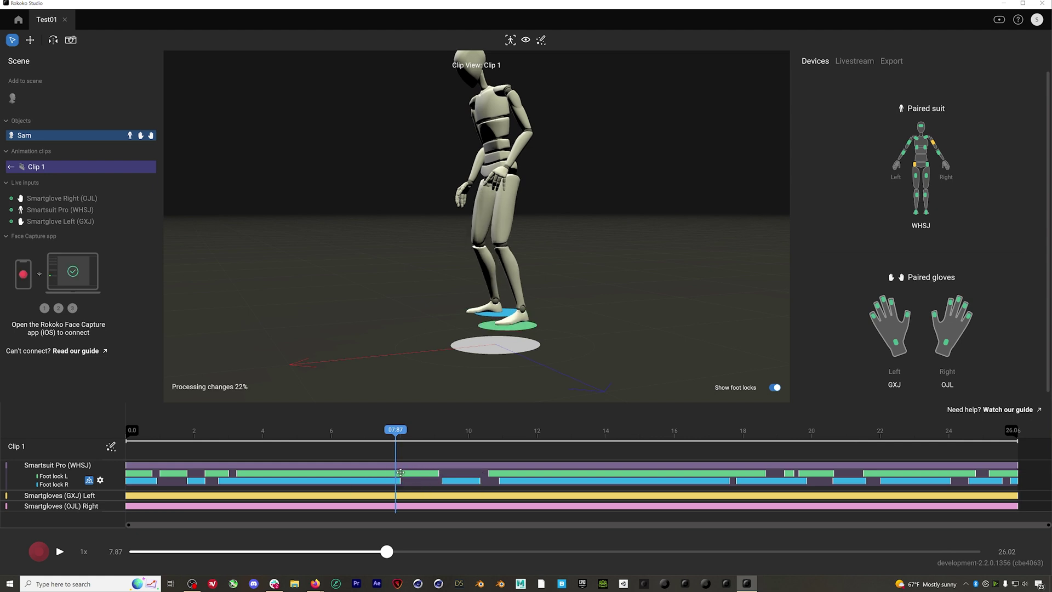
drag(396, 432, 423, 441)
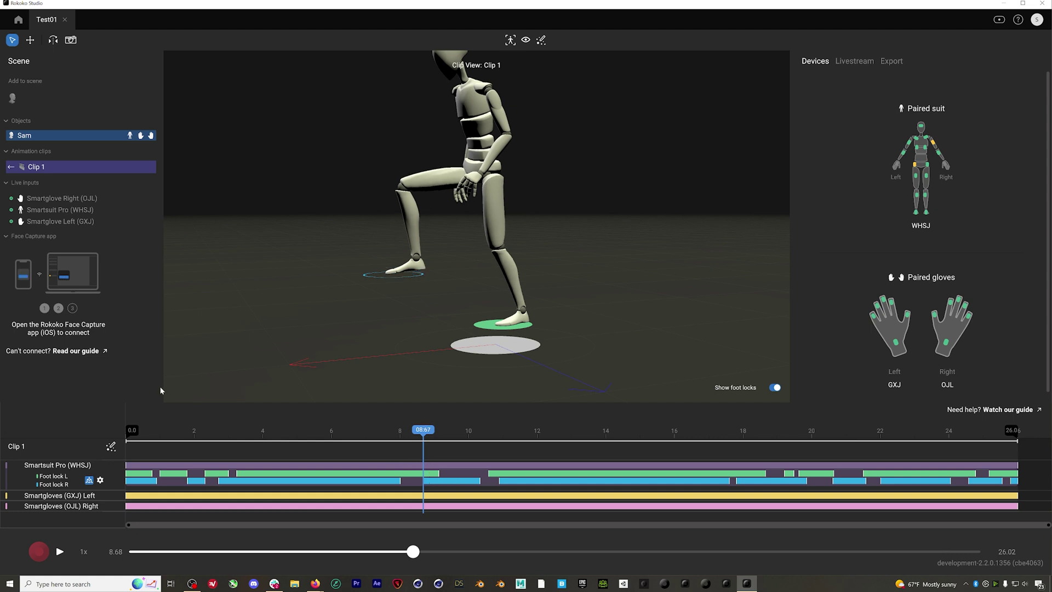
Extend the left foot lock that begins after 10 seconds back to 9.90 seconds
drag(429, 435, 473, 429)
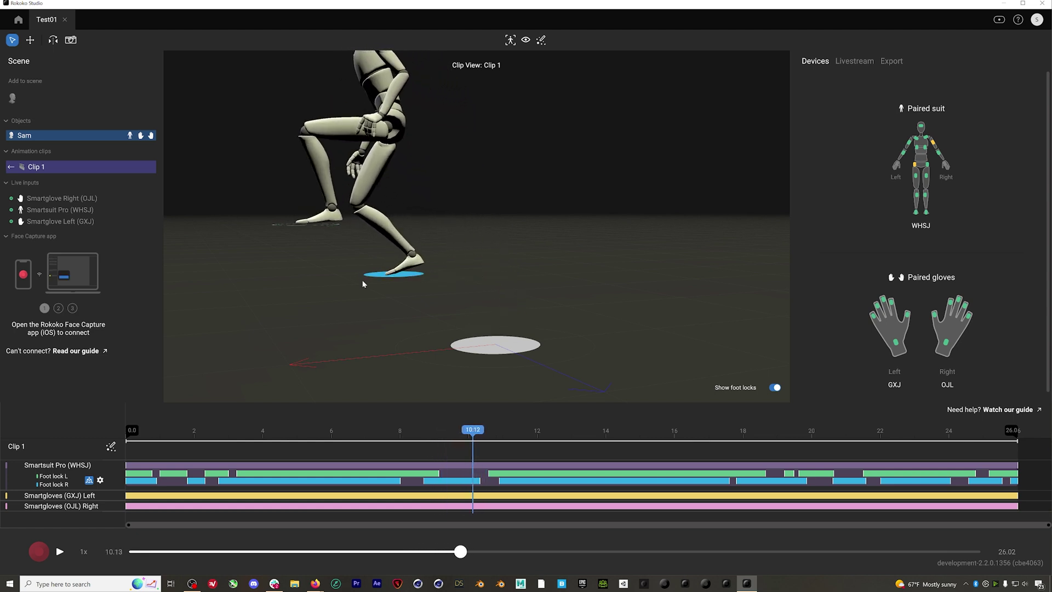
drag(365, 284, 365, 302)
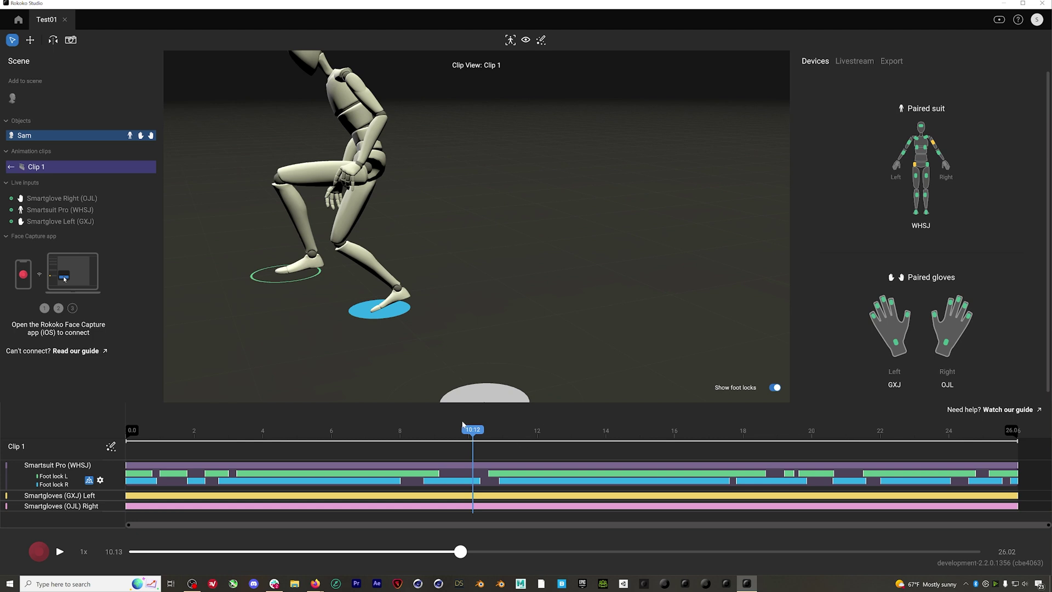
mouse_move(463, 427)
mouse_down()
mouse_move(448, 430)
mouse_move(465, 429)
mouse_up()
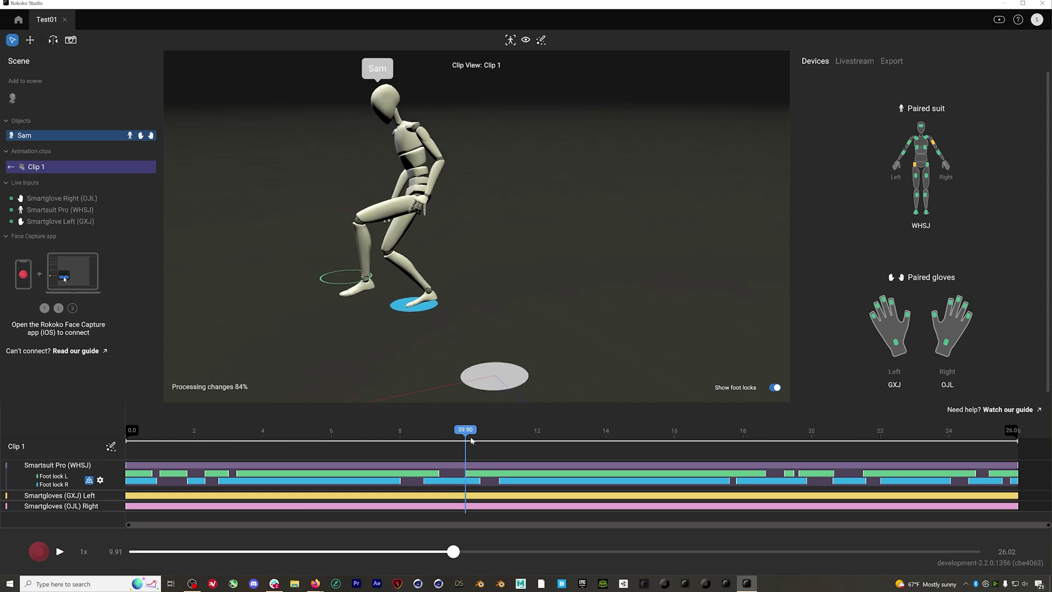
Play back the clip from about 7 seconds with foot locks shown and hidden, and turn their display back on
drag(470, 437, 336, 467)
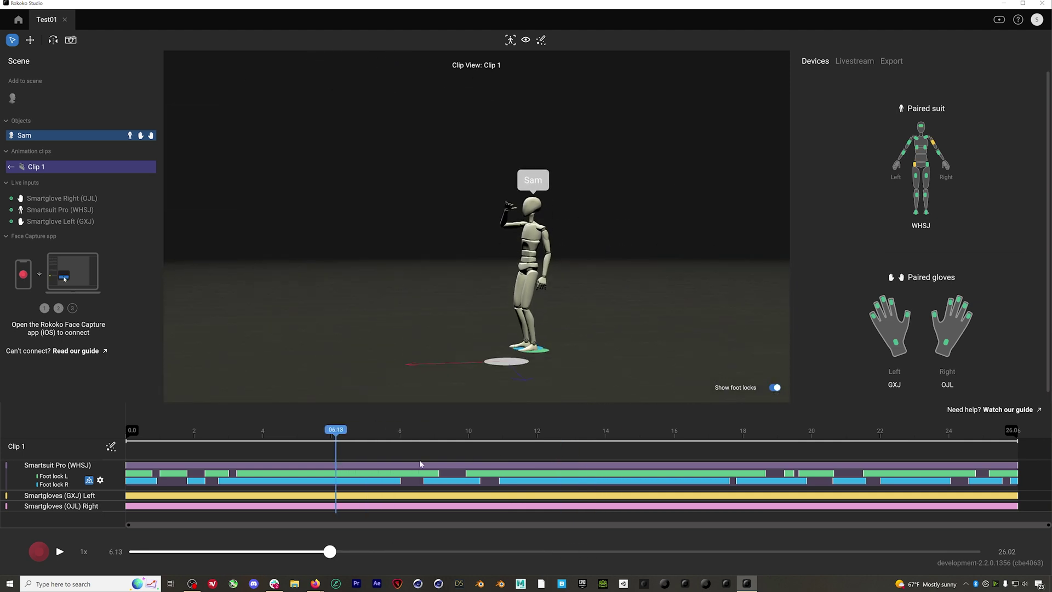
click(377, 433)
key(space)
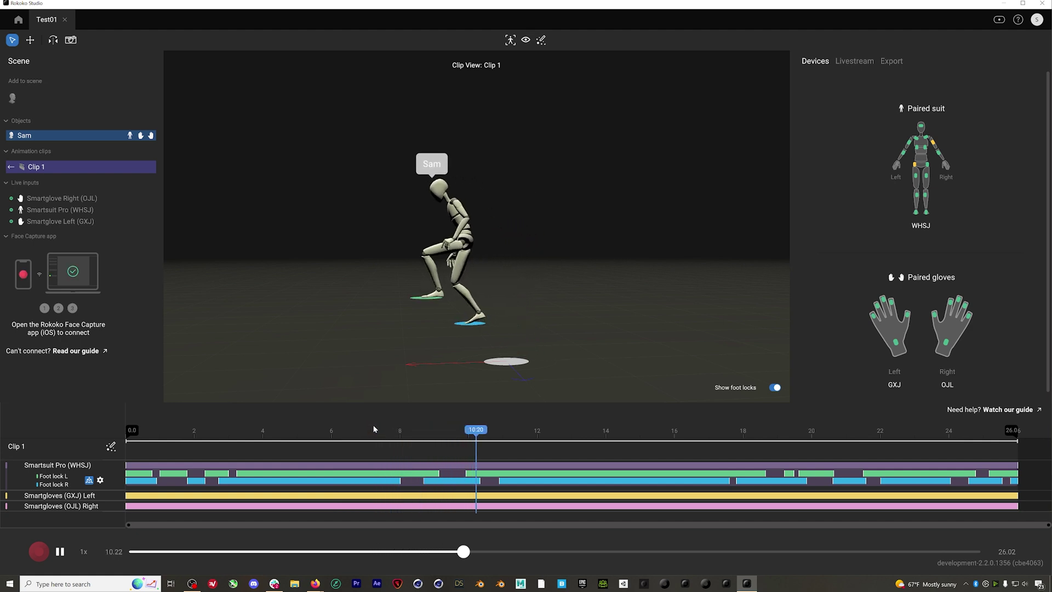
drag(487, 433, 375, 433)
click(775, 387)
key(space)
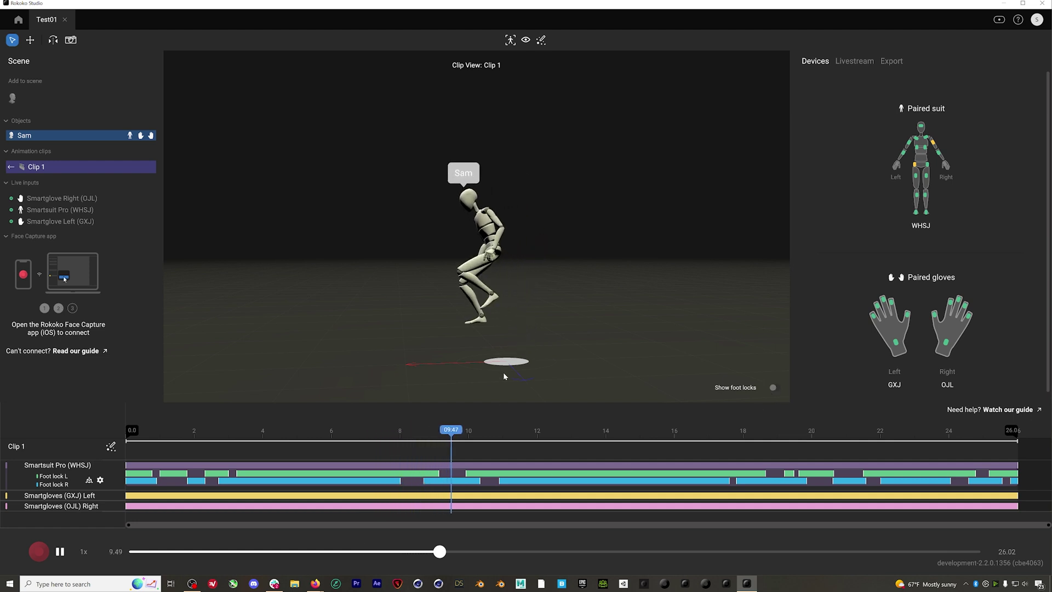
click(774, 388)
Delete the short left foot lock at about 19.29 seconds
drag(742, 436, 778, 432)
drag(542, 347, 399, 327)
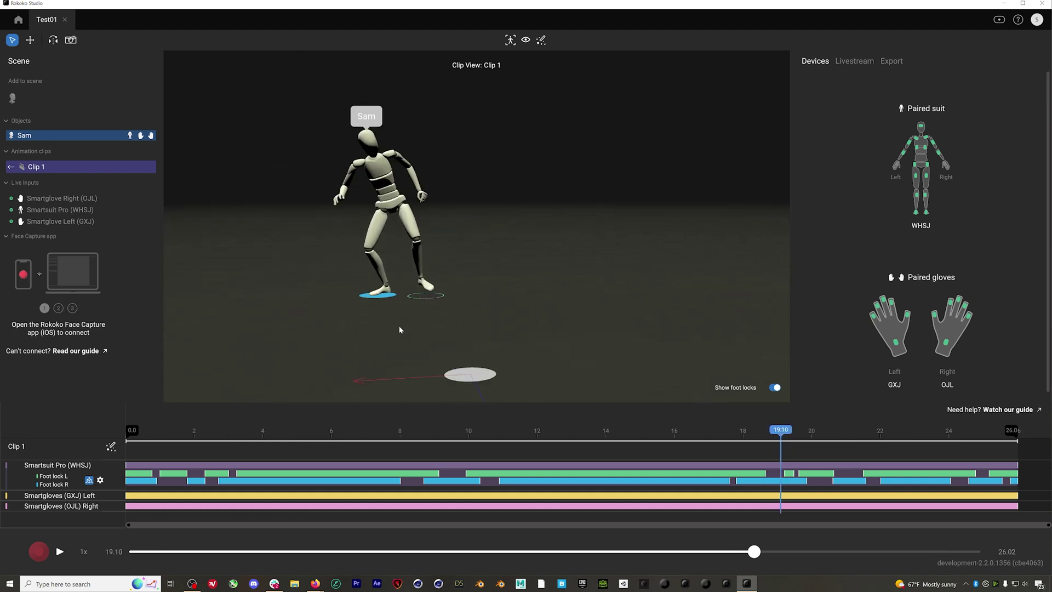
mouse_move(784, 435)
mouse_down()
mouse_move(761, 433)
mouse_move(791, 434)
mouse_up()
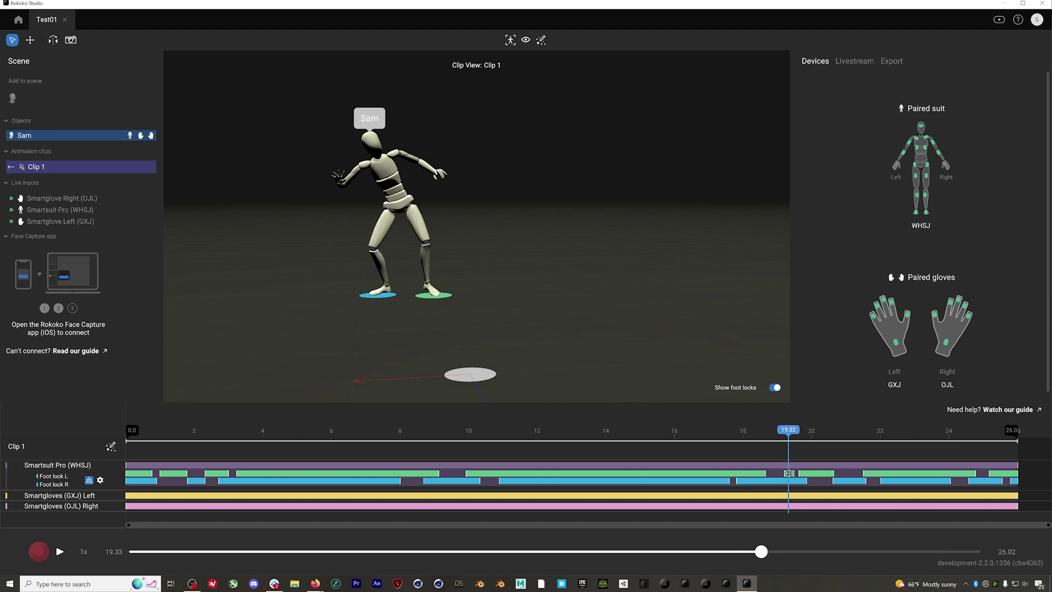
mouse_move(787, 443)
mouse_down()
mouse_move(776, 434)
mouse_move(788, 434)
mouse_up()
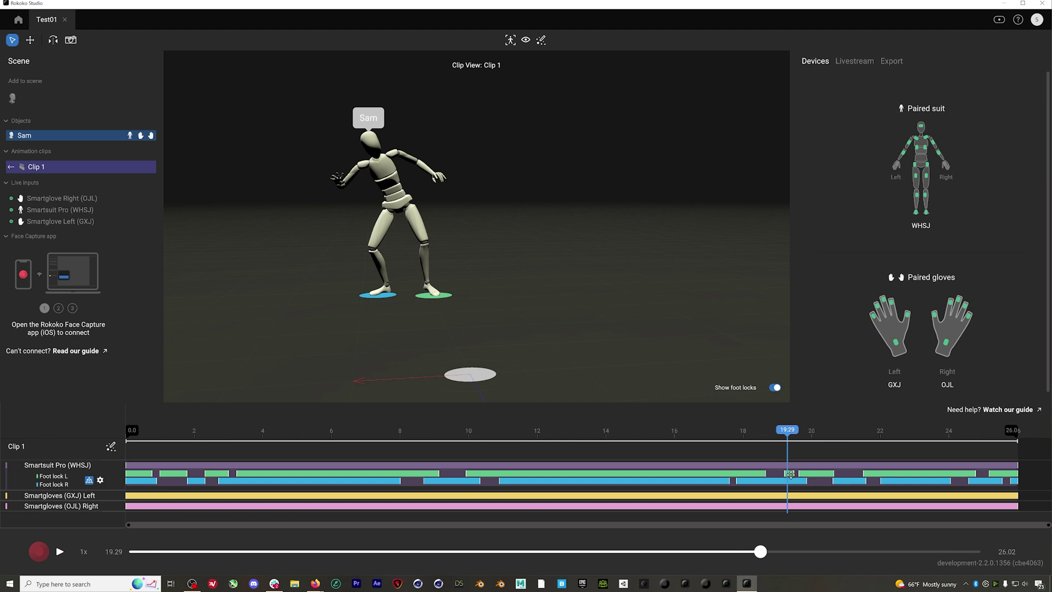
right_click(790, 475)
click(789, 485)
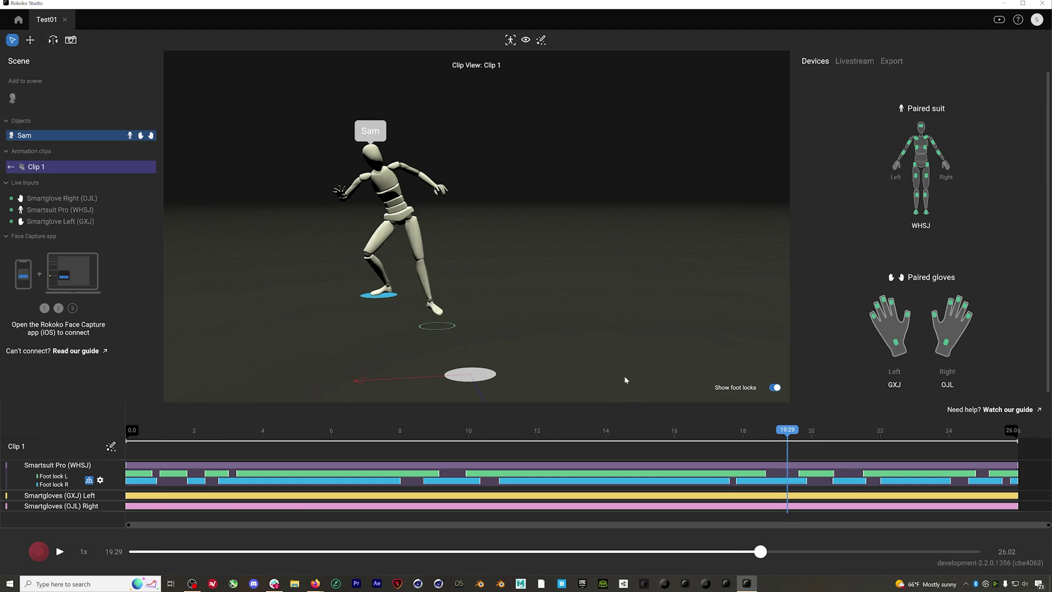
Extend the next left foot lock's start back to about 19.56 seconds and check the left foot contact
drag(780, 429, 801, 421)
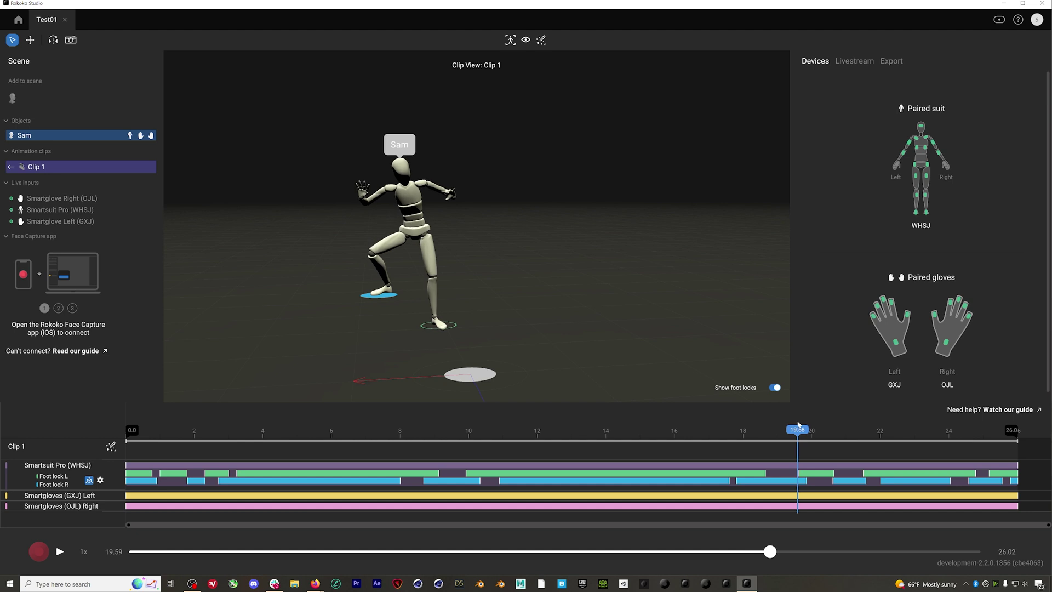
drag(798, 470, 796, 471)
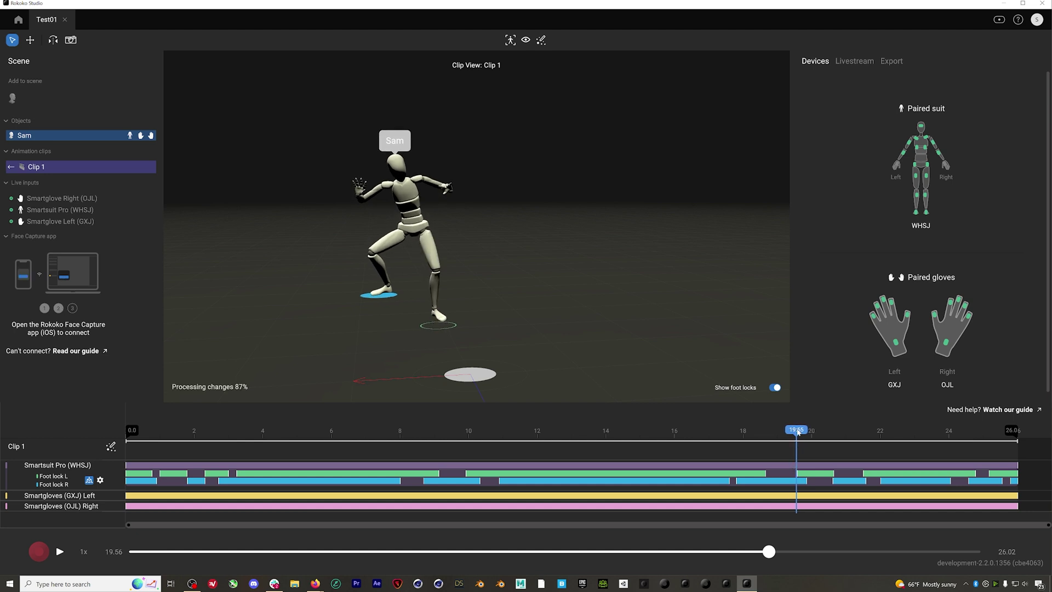
mouse_move(799, 432)
mouse_down()
mouse_move(744, 433)
mouse_move(904, 430)
mouse_move(747, 430)
mouse_move(860, 429)
mouse_move(768, 431)
mouse_move(817, 431)
mouse_move(799, 430)
mouse_up()
Set the clip's elevation tracking step height to 25 cm and scrub the timeline to check the movement
click(110, 447)
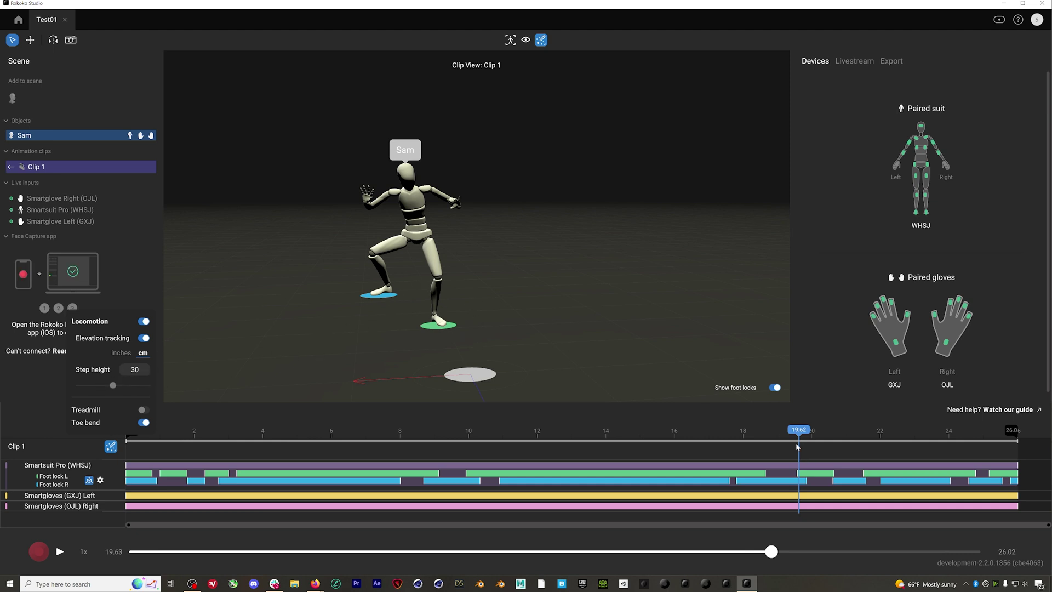
drag(772, 434, 804, 441)
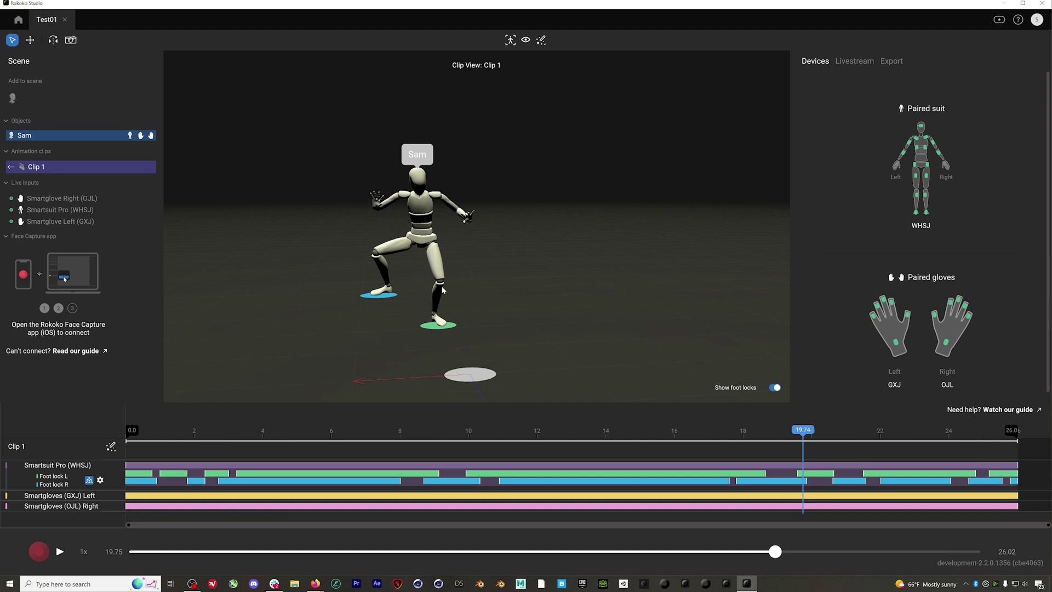
key(Left)
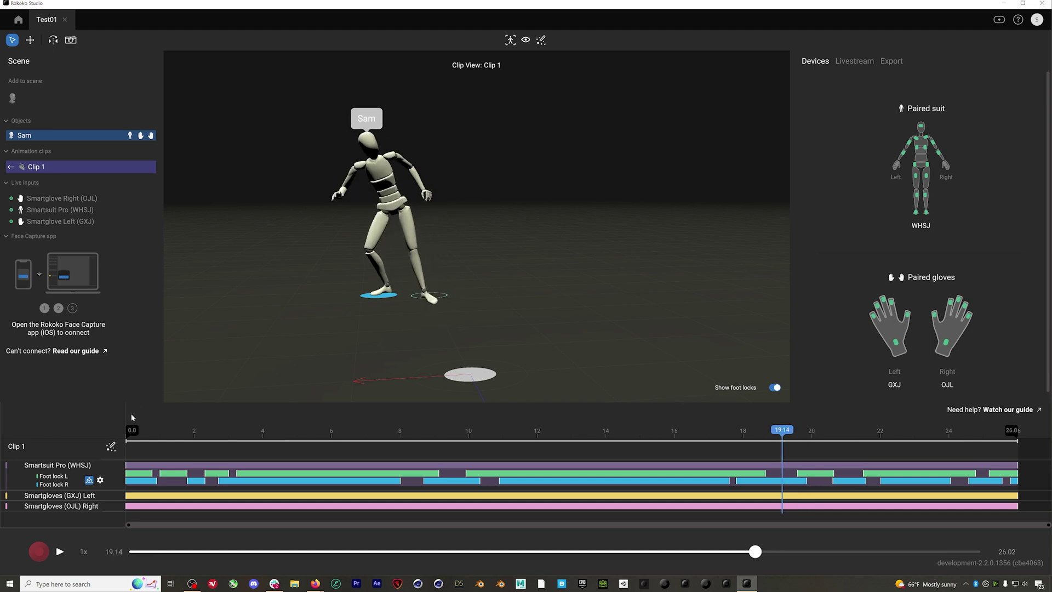
click(110, 447)
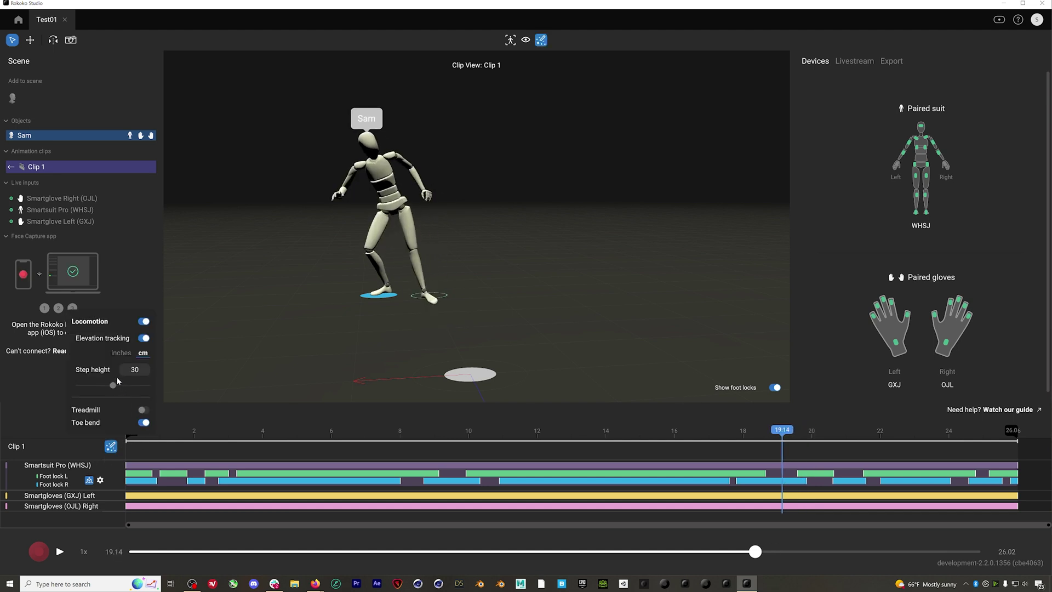
text(25)
key(Return)
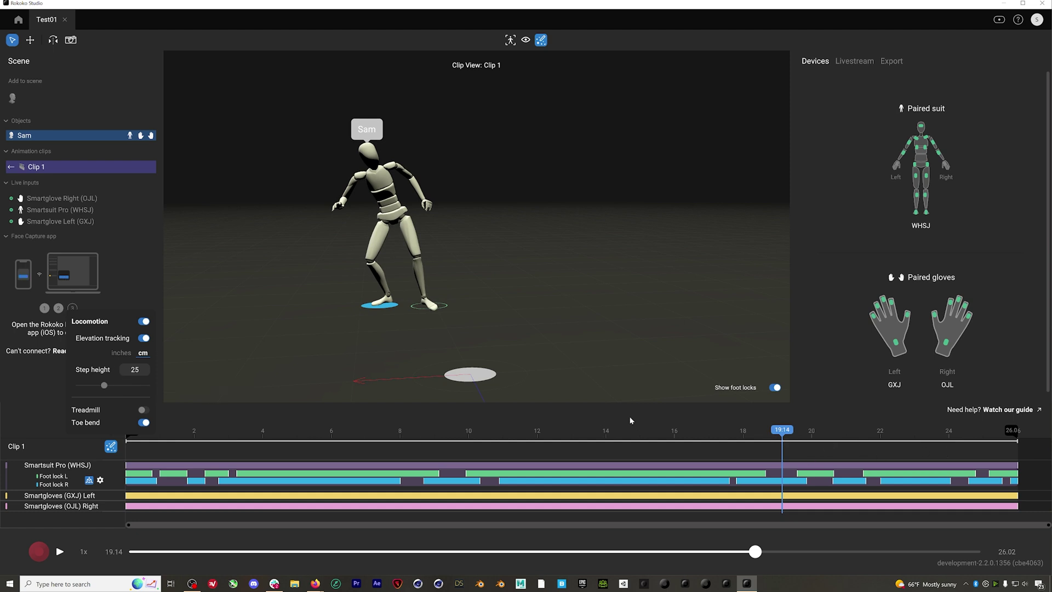
drag(745, 436, 890, 442)
drag(360, 449, 430, 448)
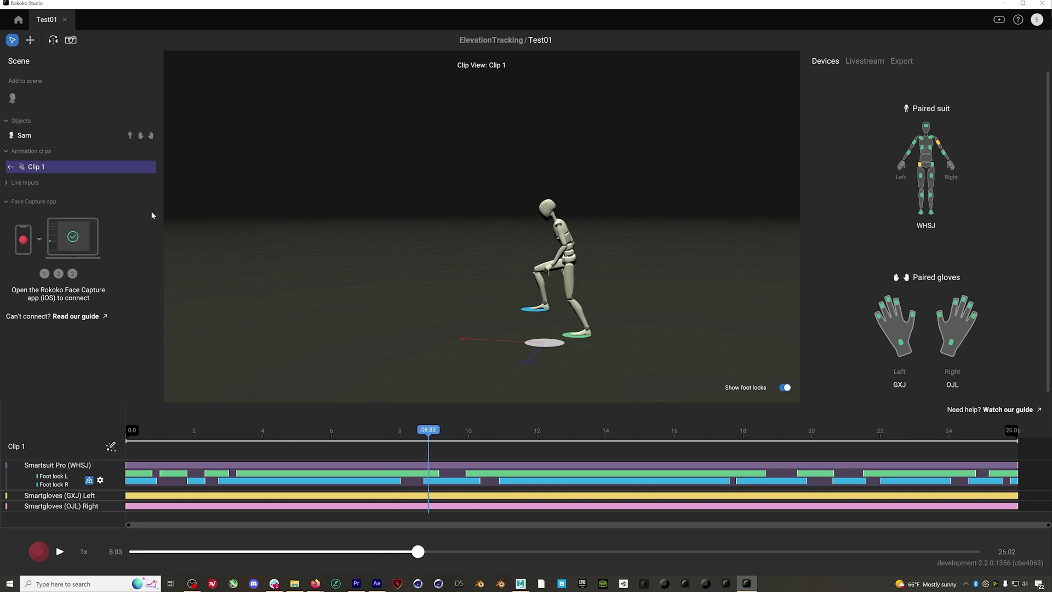
Add Clip 1 to the export list and show the export settings
right_click(48, 172)
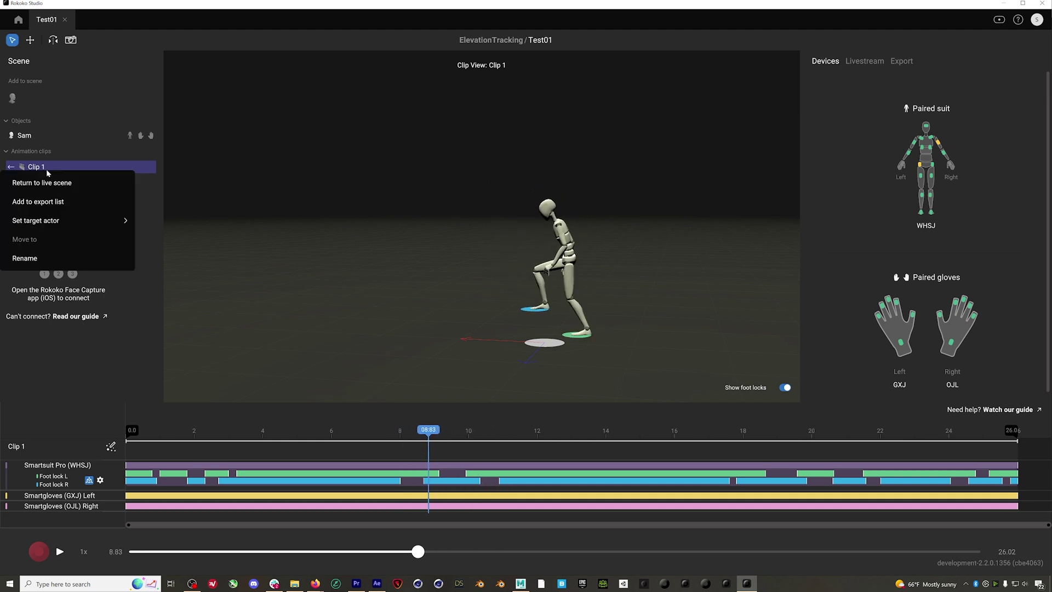
click(55, 203)
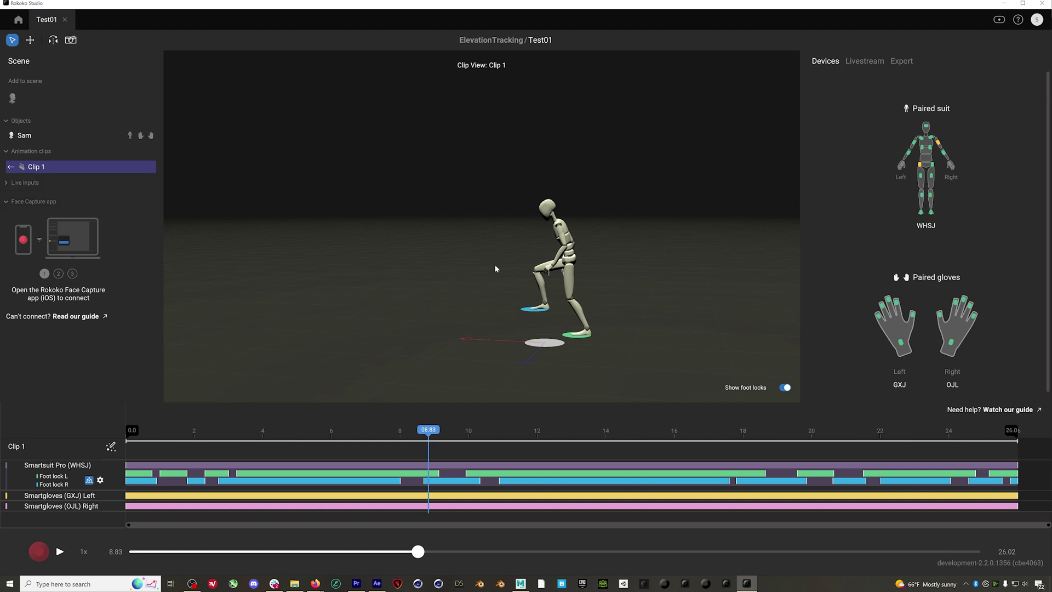
click(900, 62)
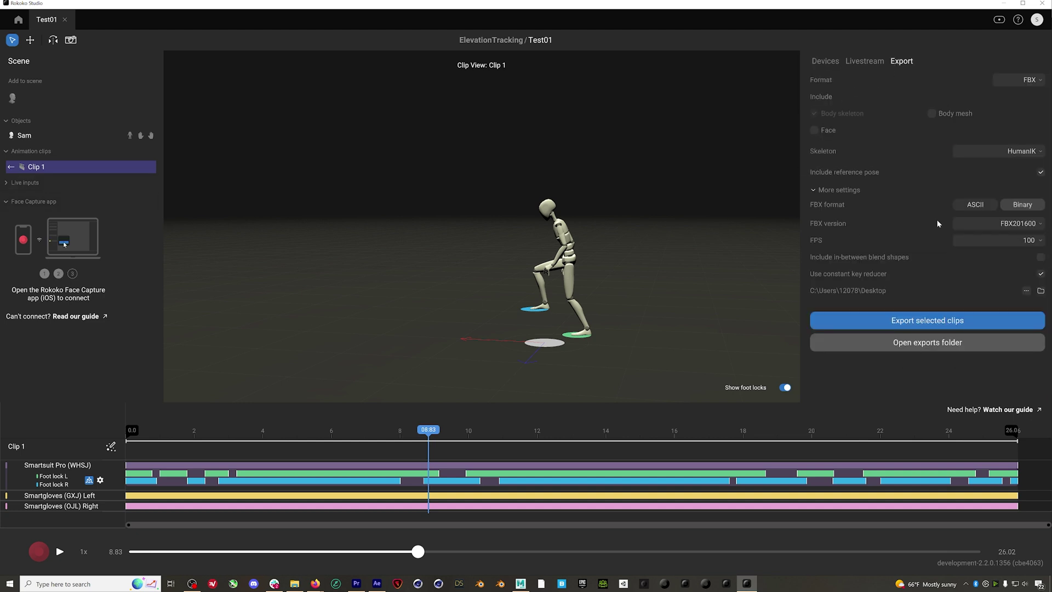
Rename Clip 1 as ClimbUpandLook and export it as a binary FBX with the HumanIK skeleton at 100 FPS
right_click(38, 170)
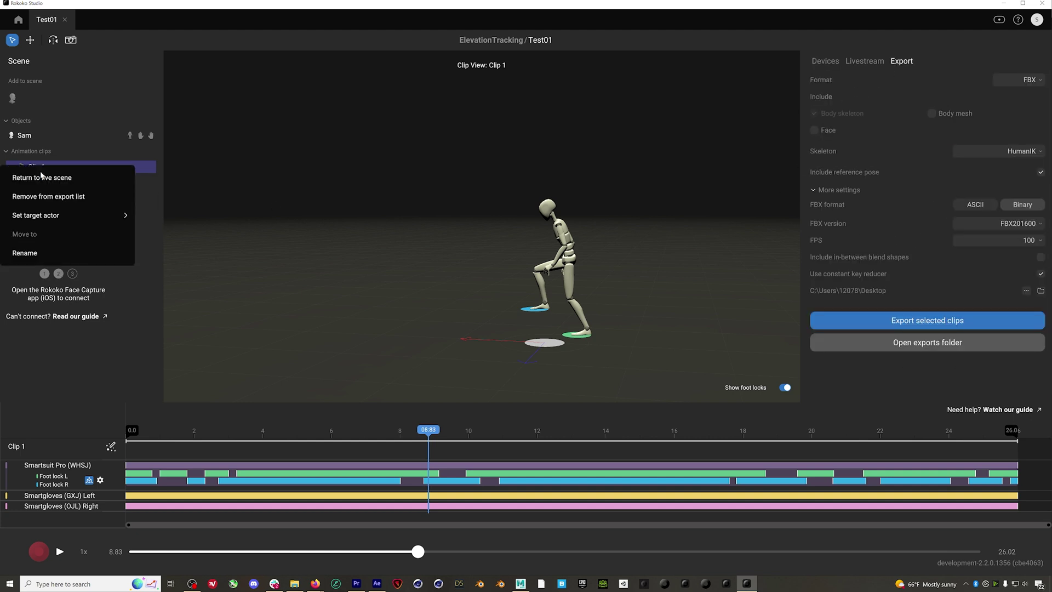
click(58, 245)
text(ClimbUpandLook)
key(Return)
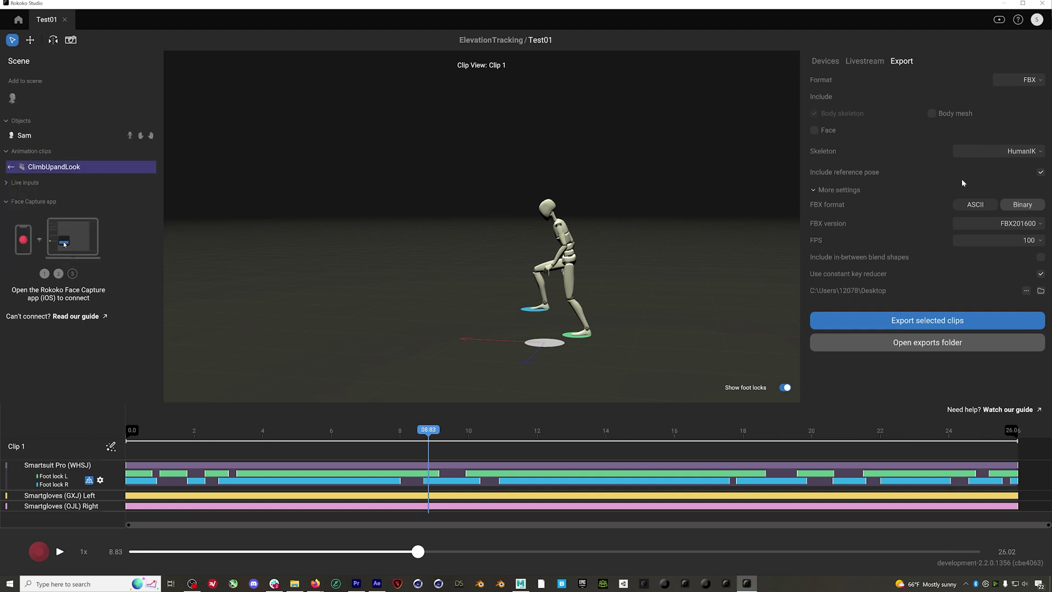
click(933, 321)
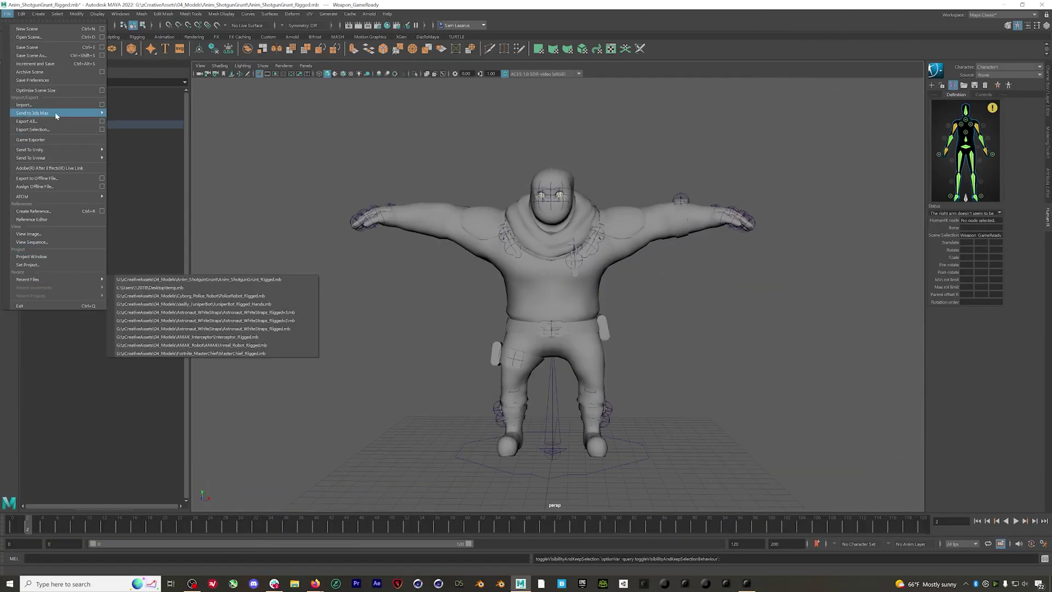
Switch to Maya and import the exported motion clip into the rigged character's scene
click(52, 105)
double_click(356, 143)
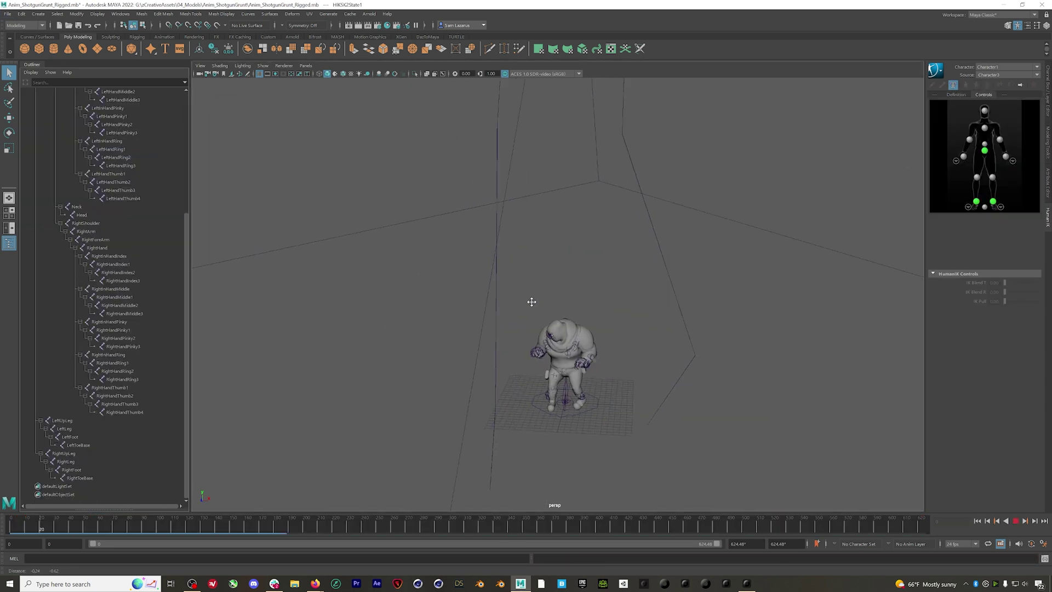
Examine the retargeted character's playback from several angles, checking how its feet meet the step blocks and floor
alt+right_drag(822, 206, 794, 226)
alt+drag(794, 225, 614, 253)
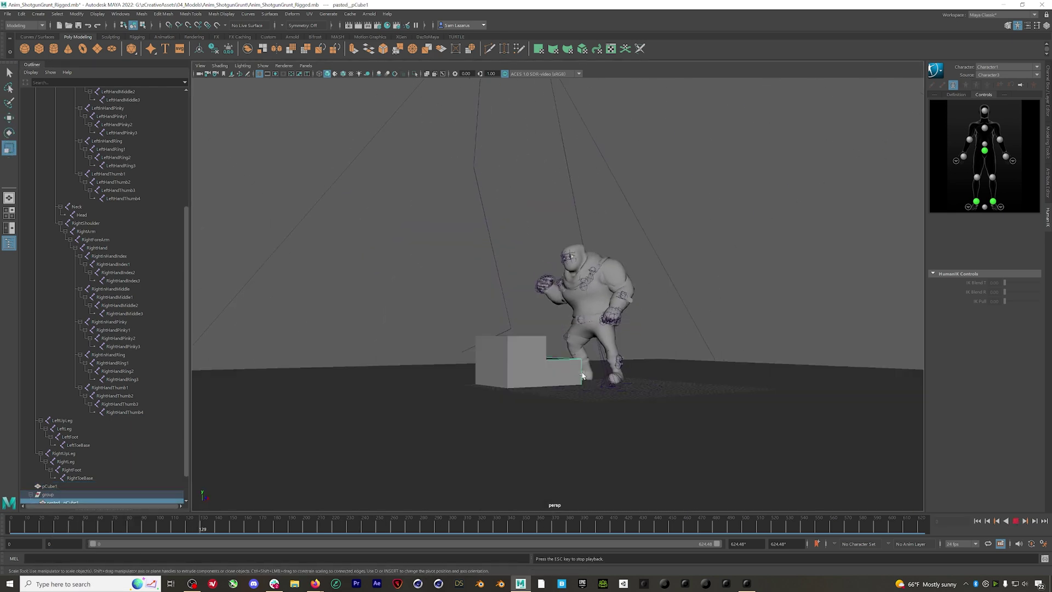
alt+drag(583, 375, 546, 382)
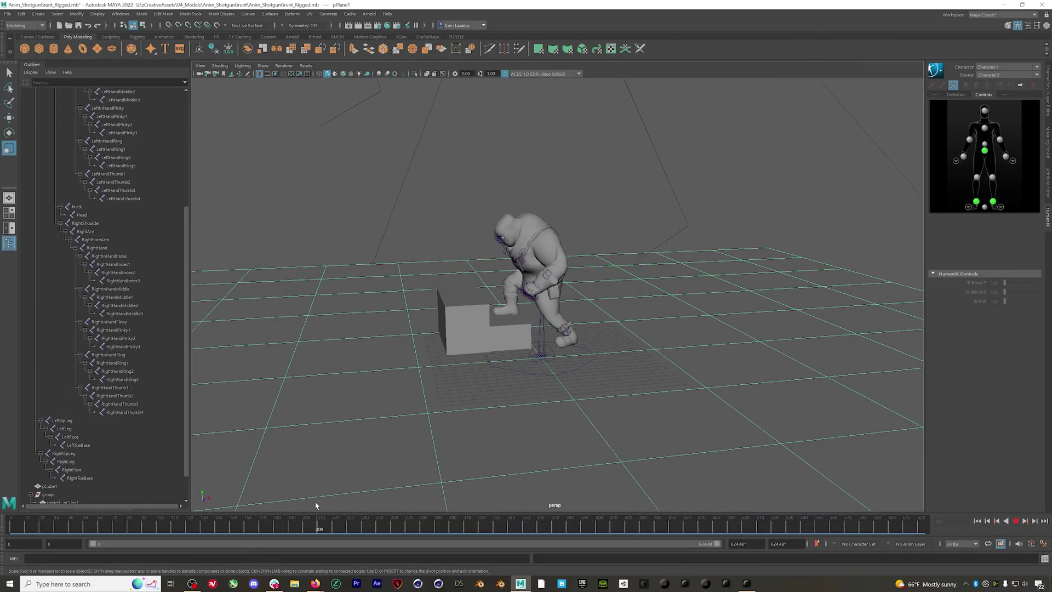
alt+drag(542, 400, 551, 347)
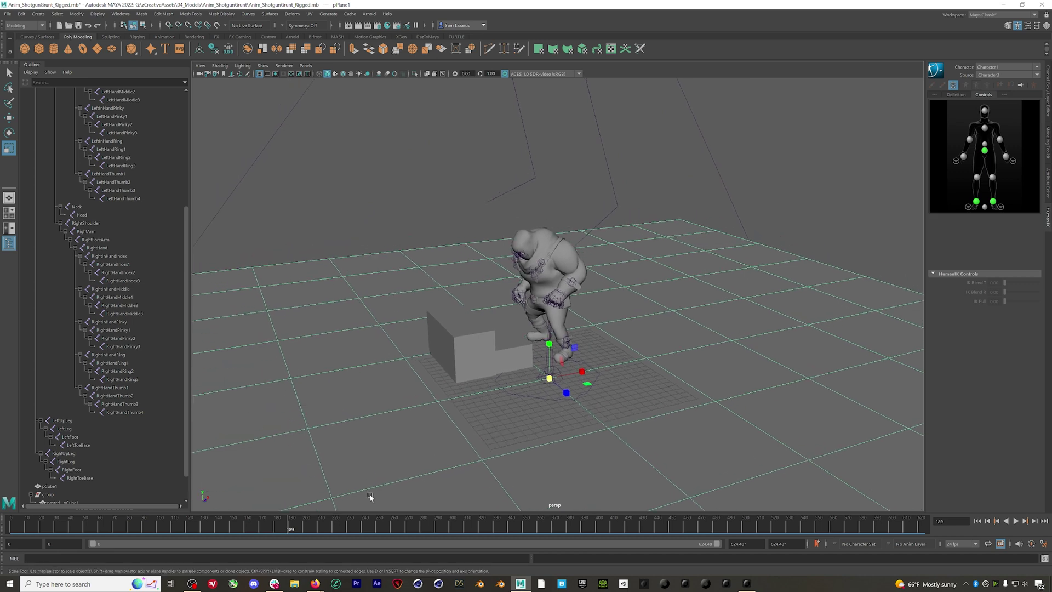
mouse_move(249, 517)
mouse_down()
mouse_move(358, 521)
mouse_move(259, 521)
mouse_up()
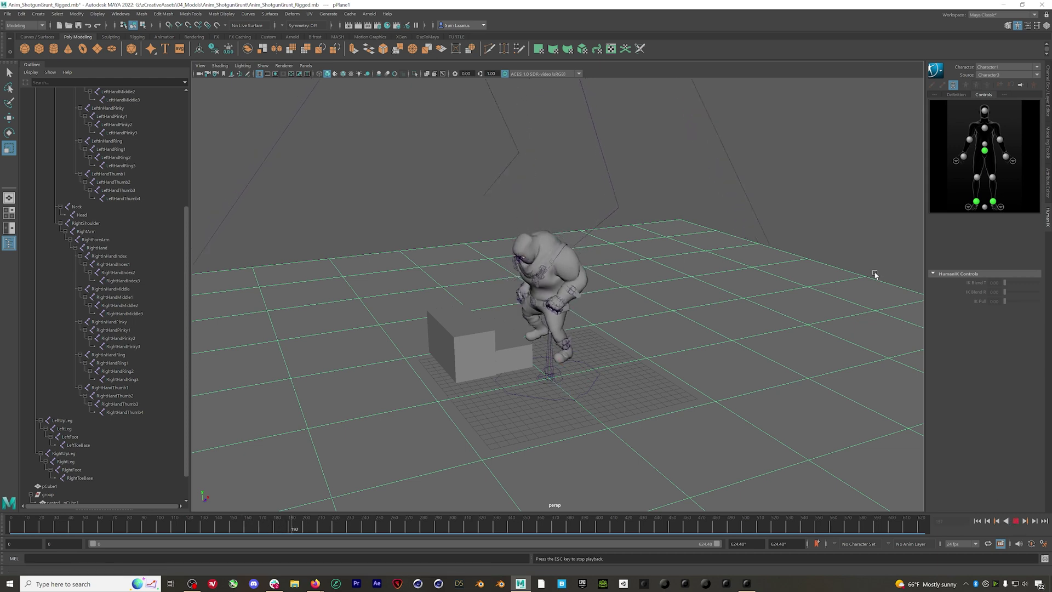
click(837, 220)
alt+drag(805, 250, 514, 326)
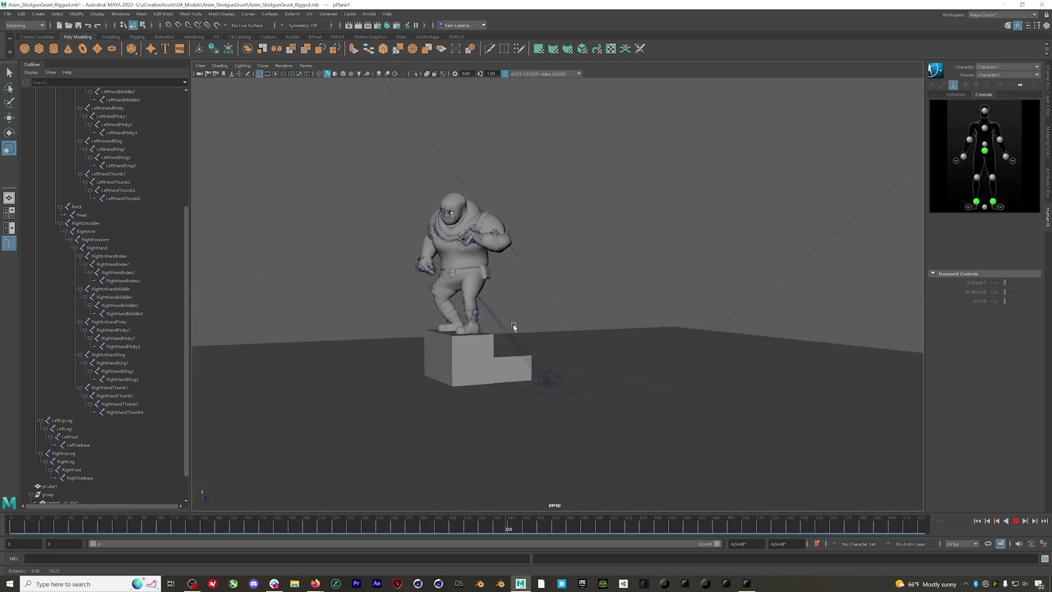
drag(441, 526, 281, 513)
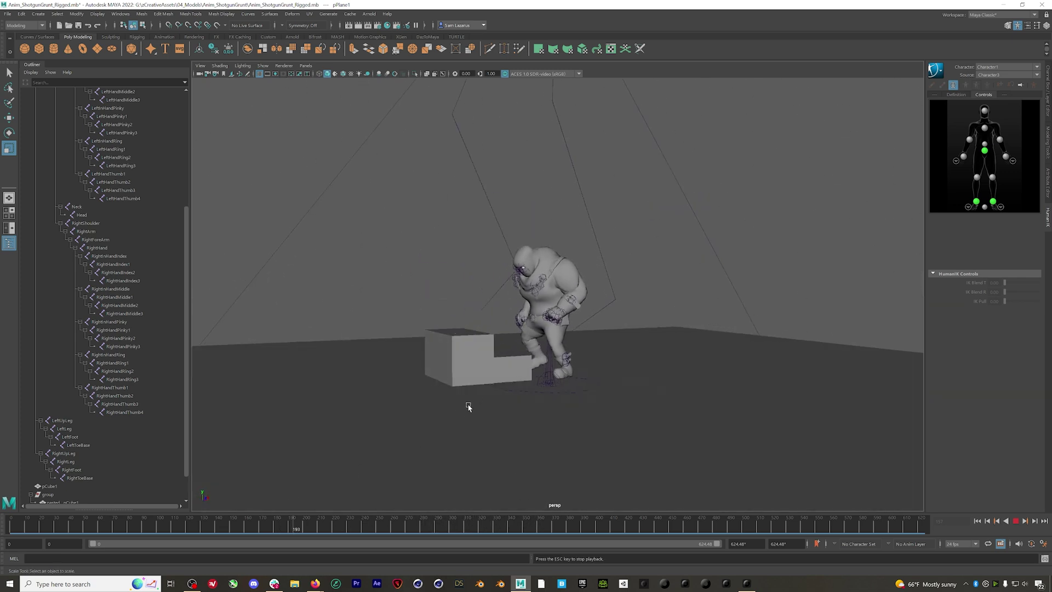